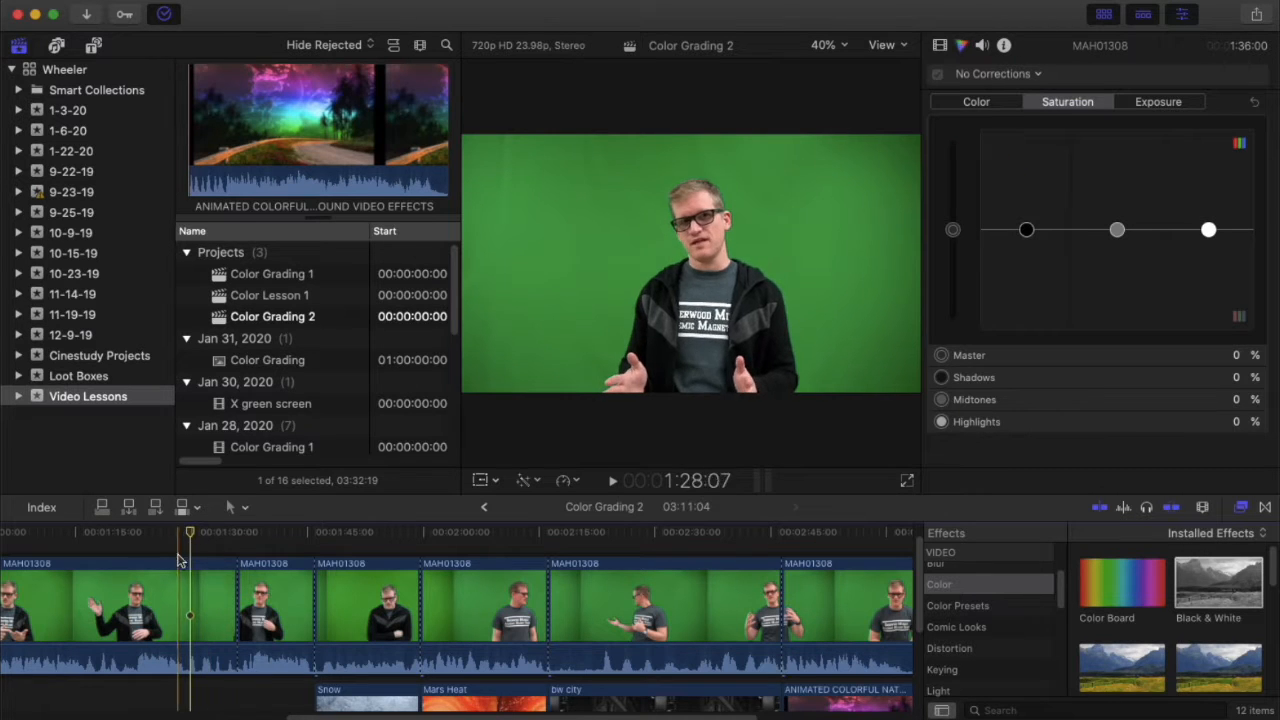
Show the luma waveform beside a wider viewer and check the second clip's exposure: Shadows 1%, Midtones -48%, Highlights -16%.
click(190, 600)
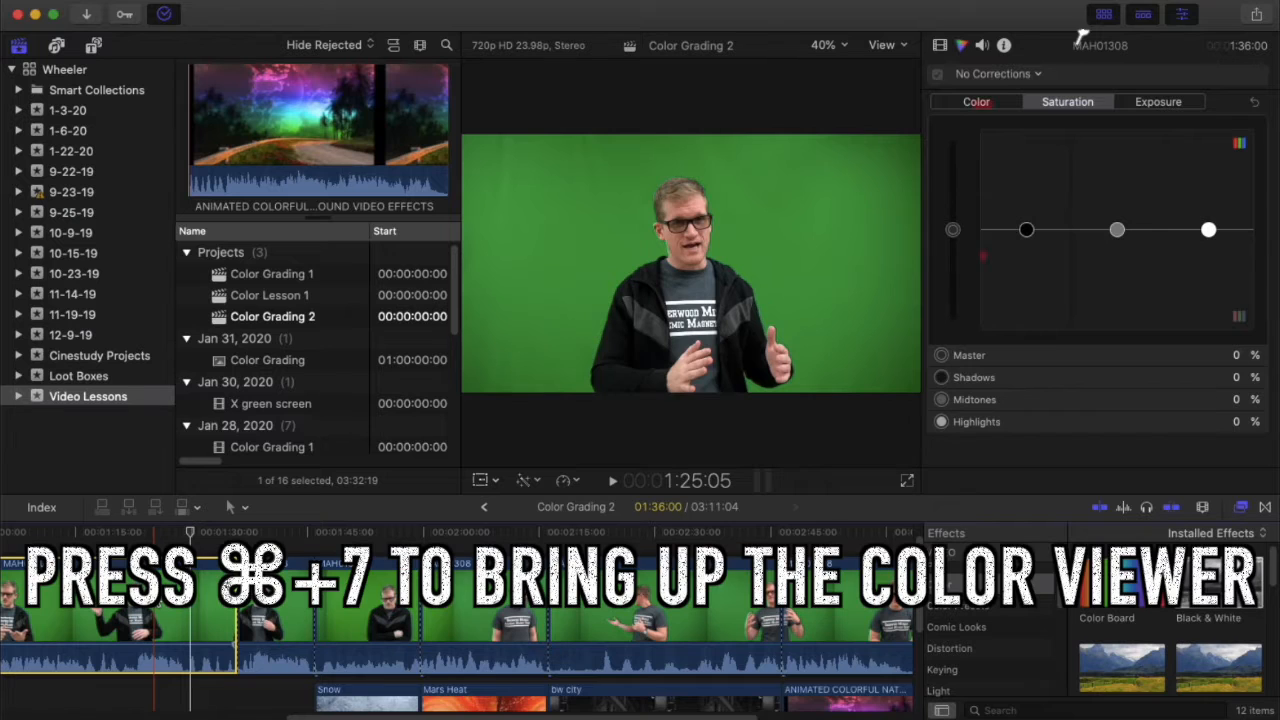
key(super+7)
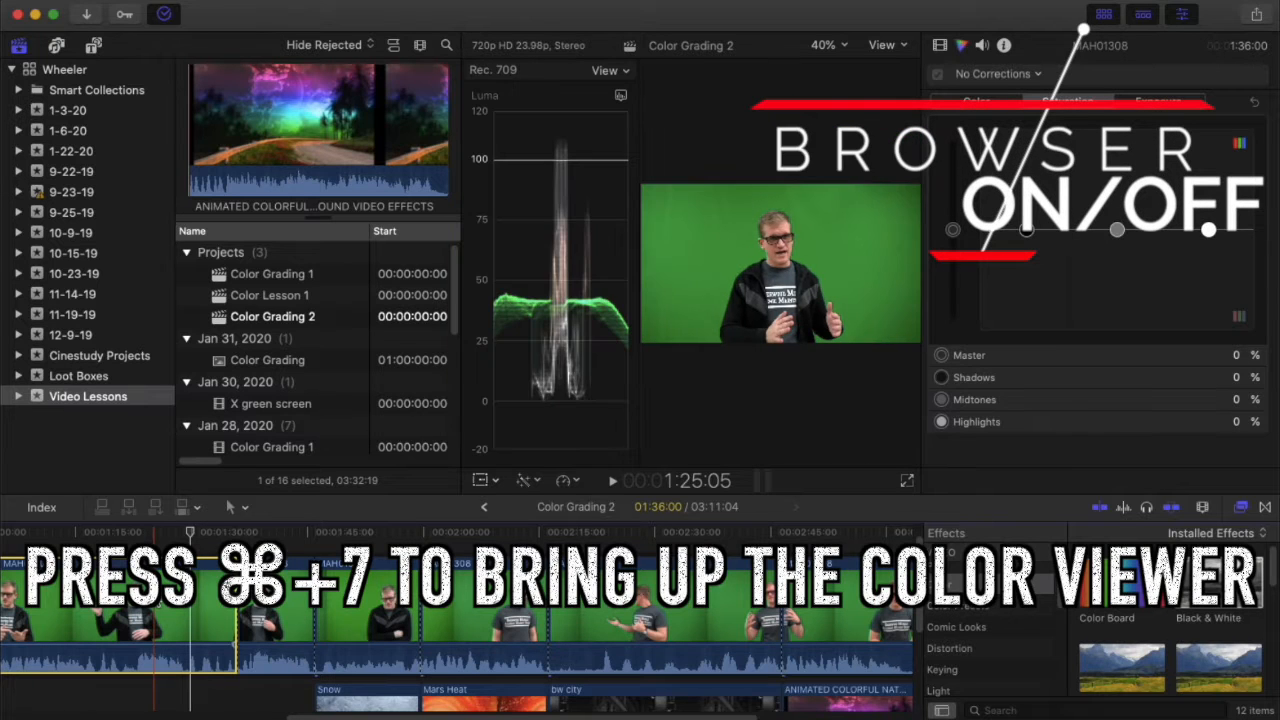
click(1102, 16)
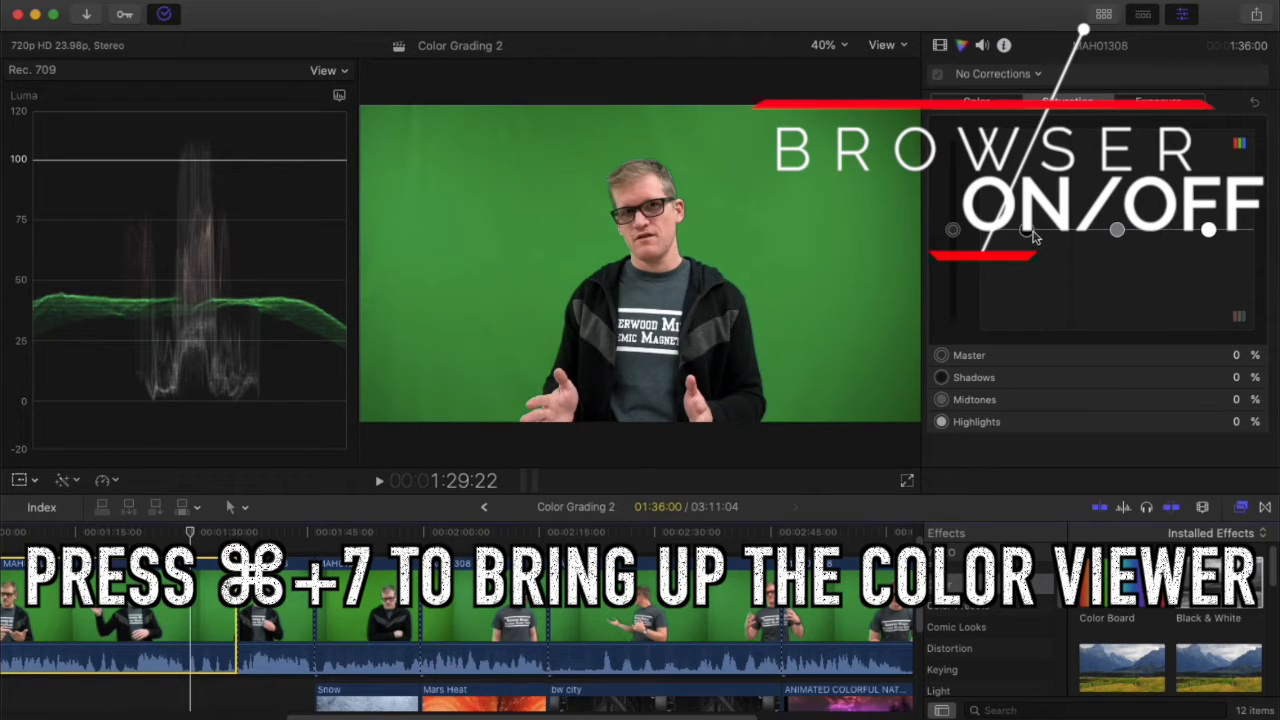
click(1160, 102)
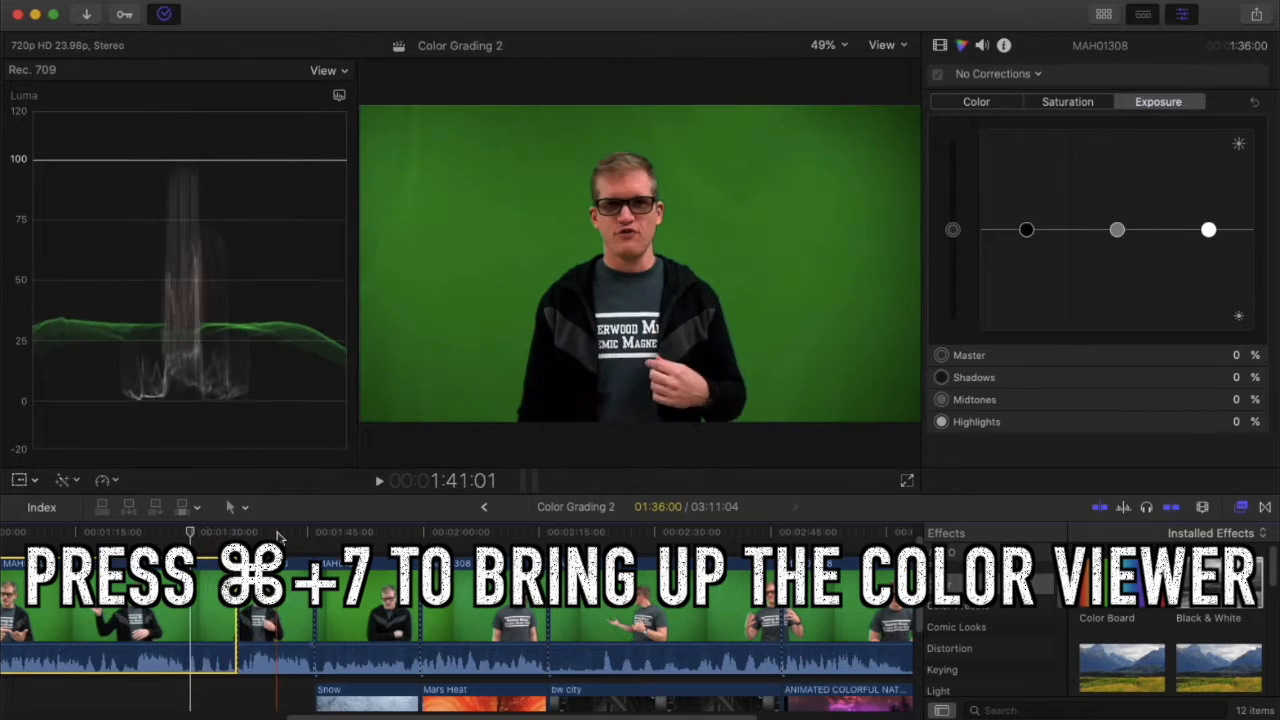
click(270, 592)
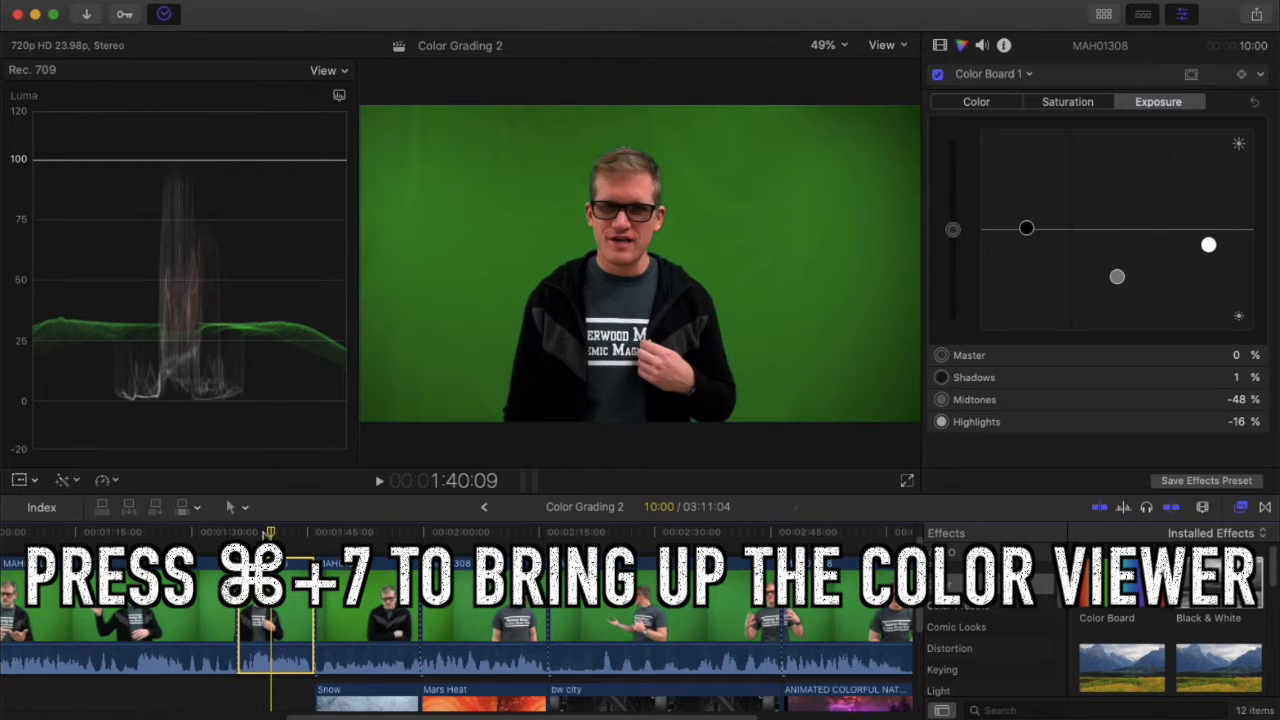
Scrub the first clip, then check the second clip's saturation: Shadows 2%, Midtones 19%, Highlights 17%.
click(165, 593)
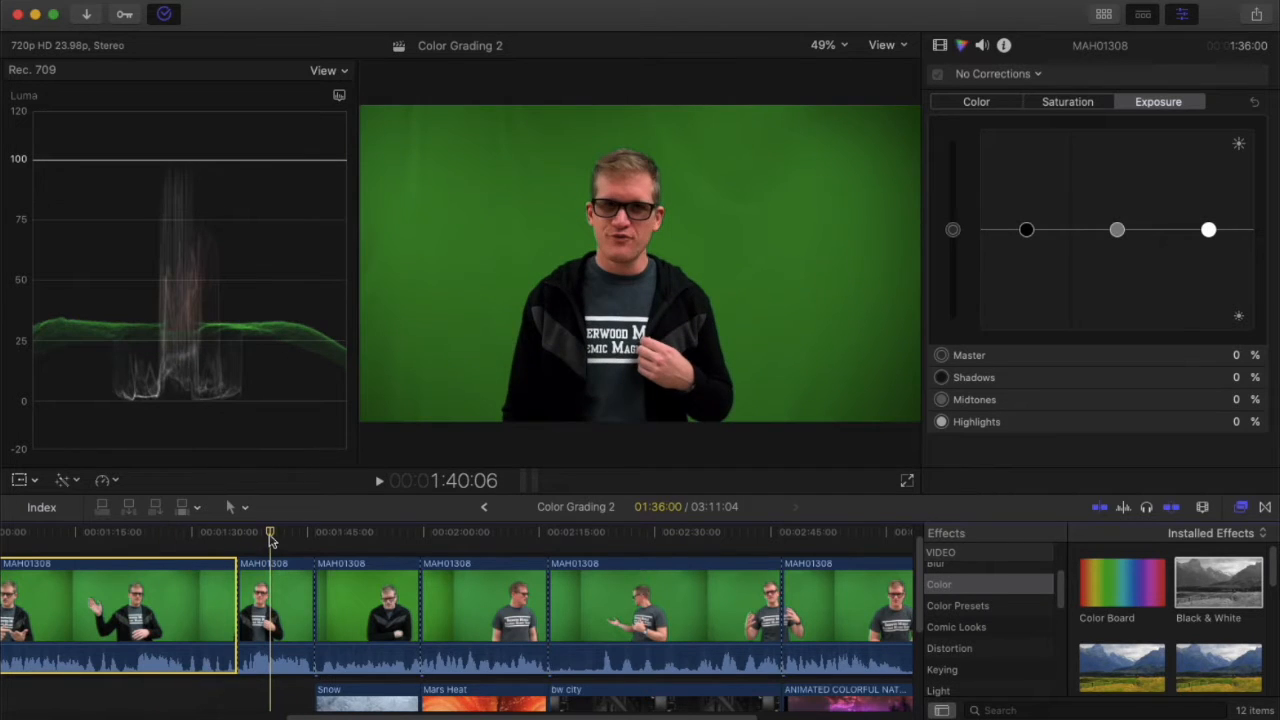
drag(270, 540, 191, 540)
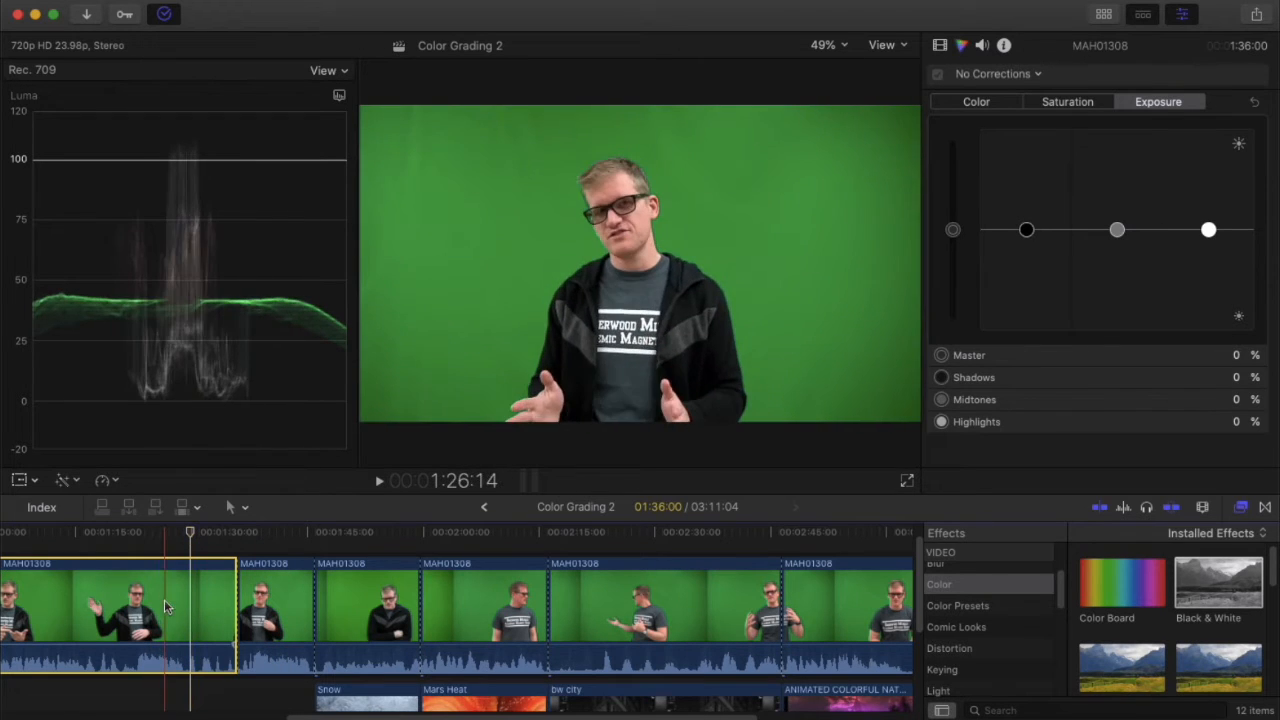
click(249, 532)
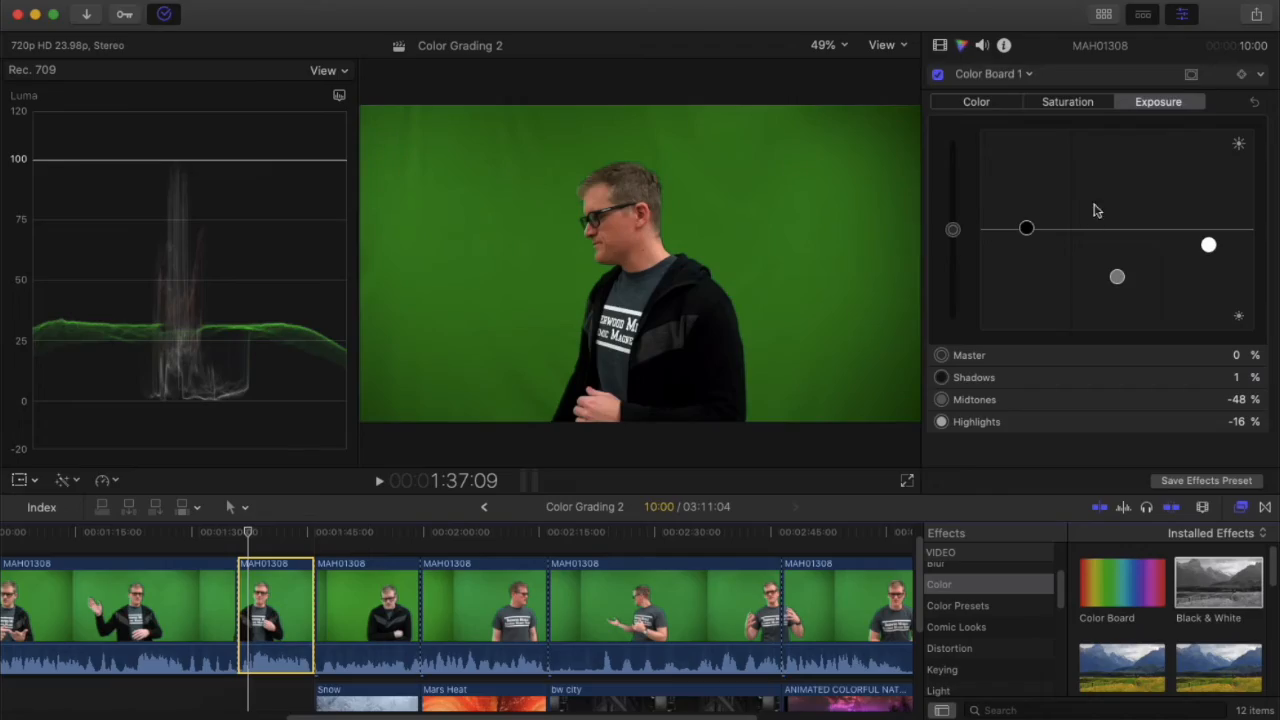
click(1069, 104)
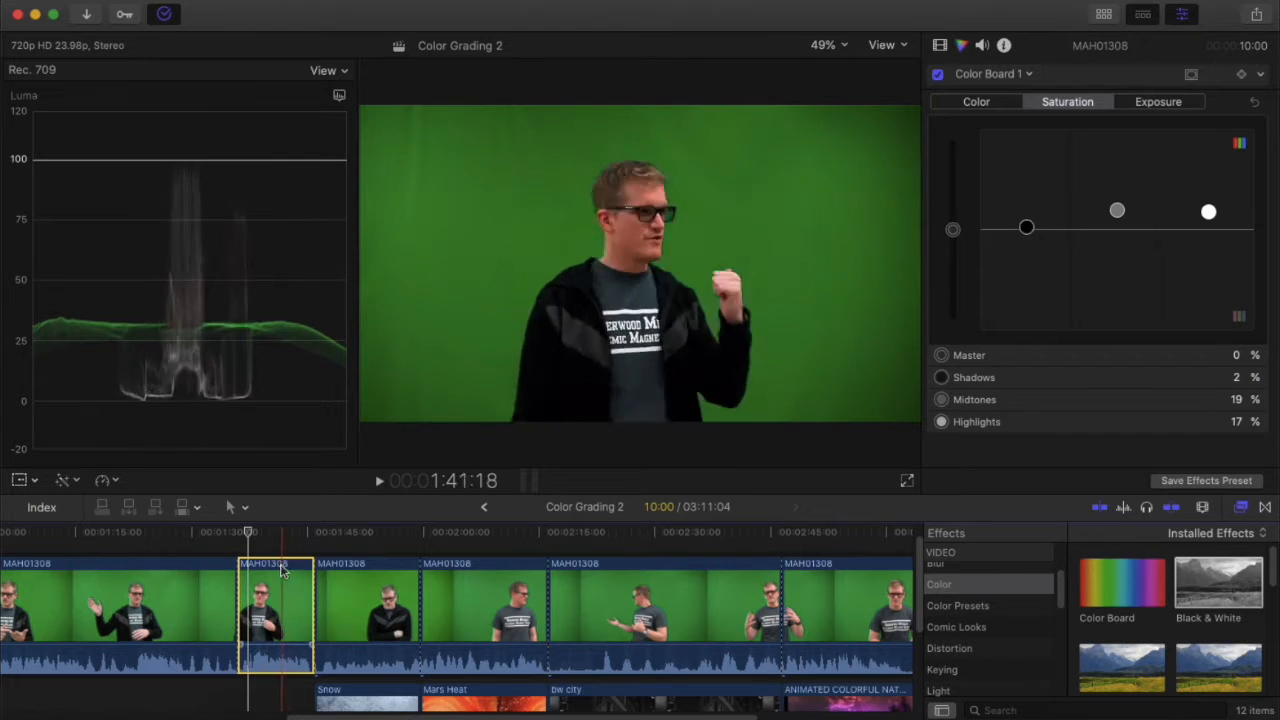
Show the snow-keyed clip's Color Wheels grade and its list of video effects in the inspector.
click(362, 600)
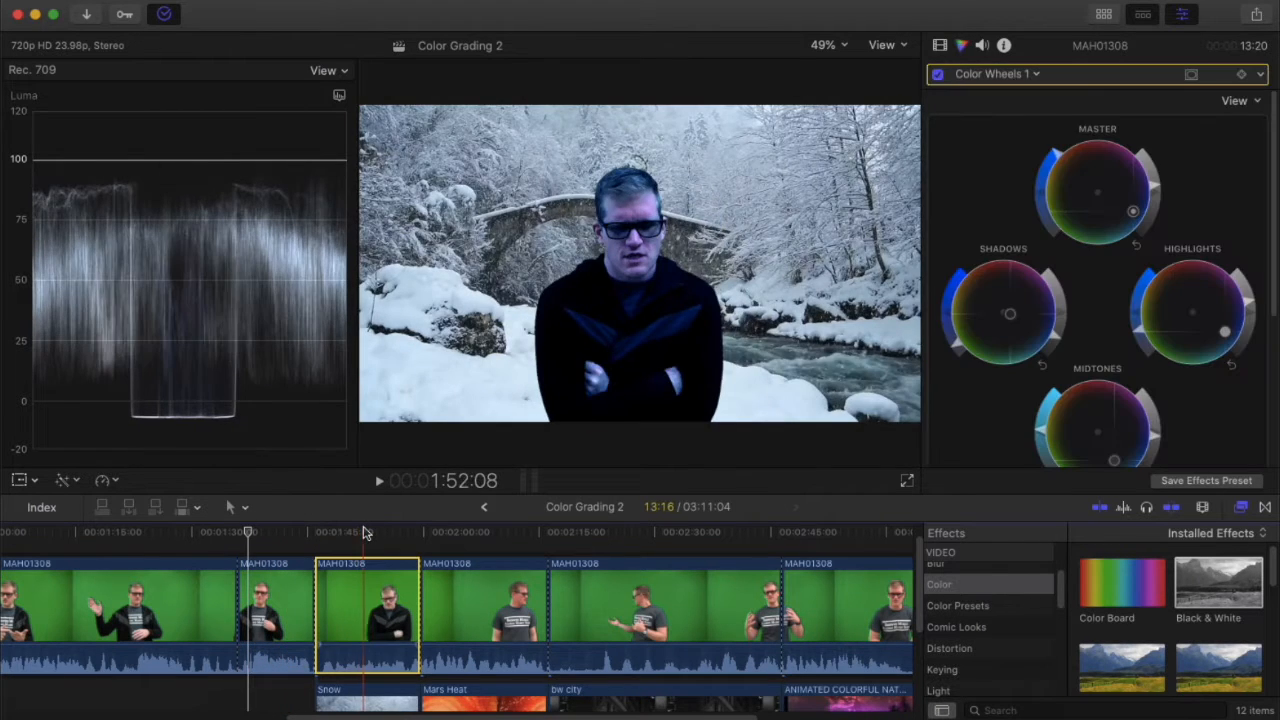
click(363, 531)
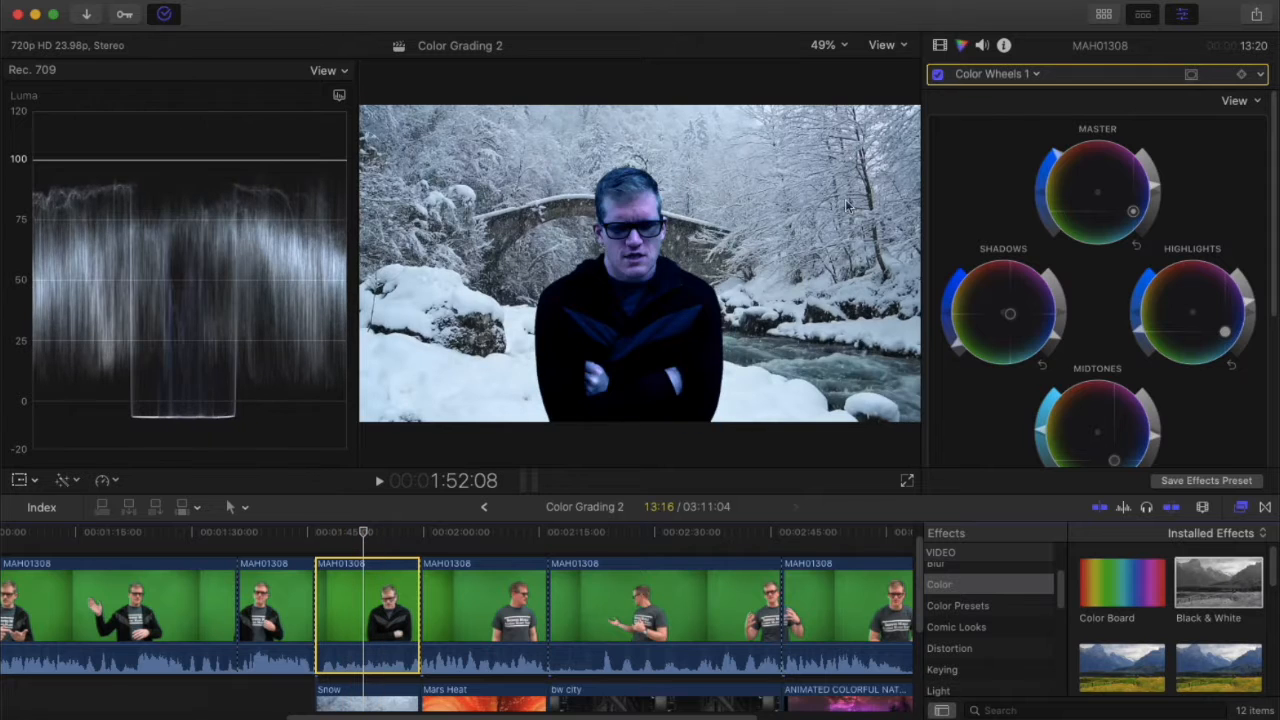
click(941, 46)
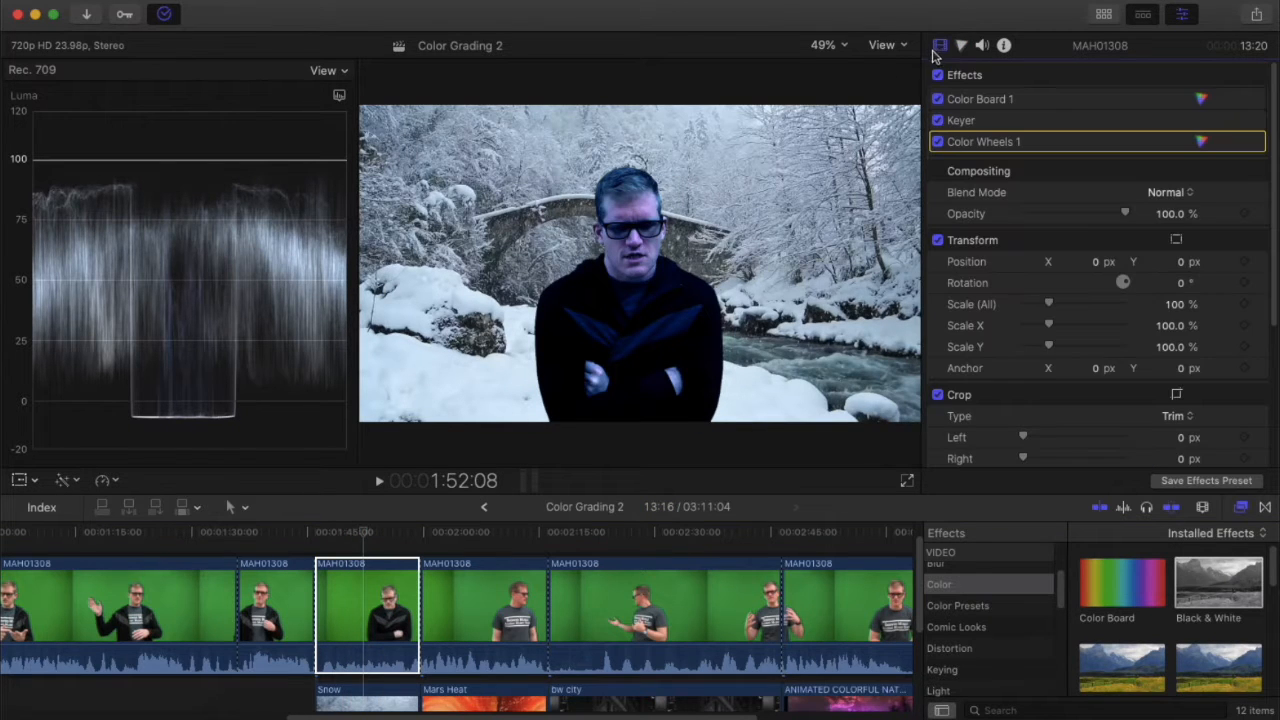
Compare with the Snow background clip's effects, then reselect the green-screen clip above Snow.
click(366, 562)
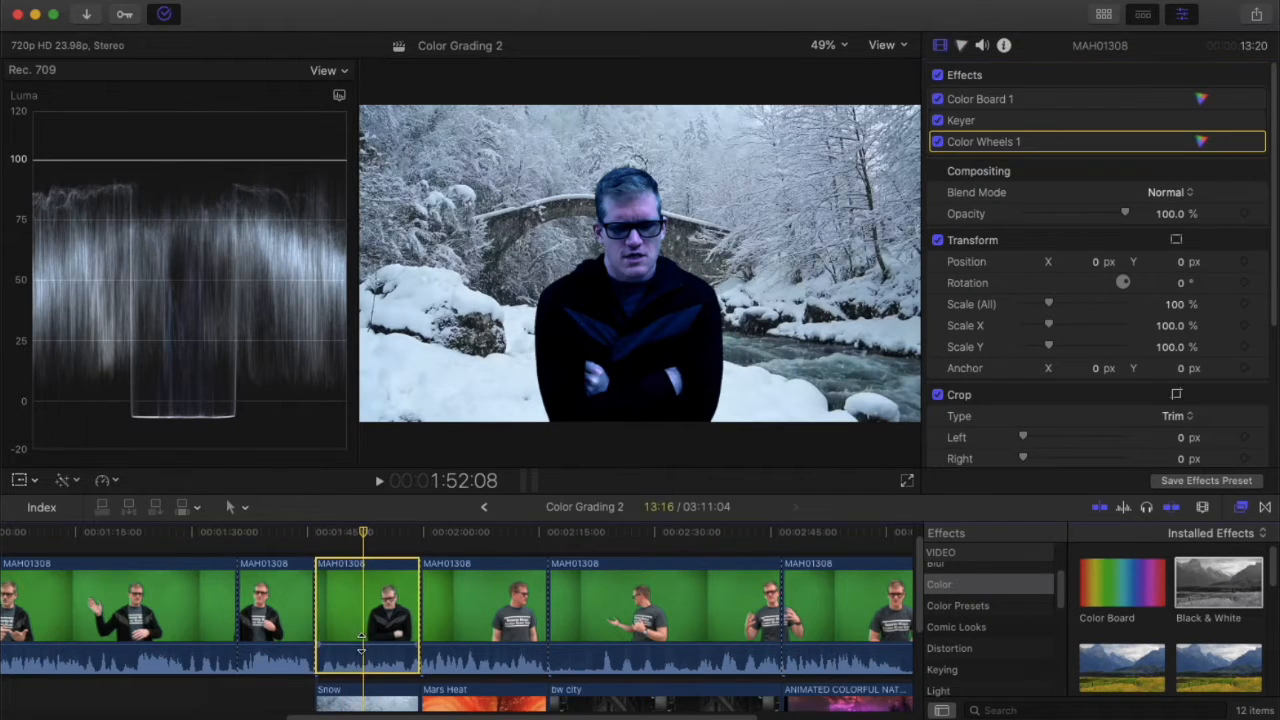
scroll(368, 620, down, 5)
click(373, 618)
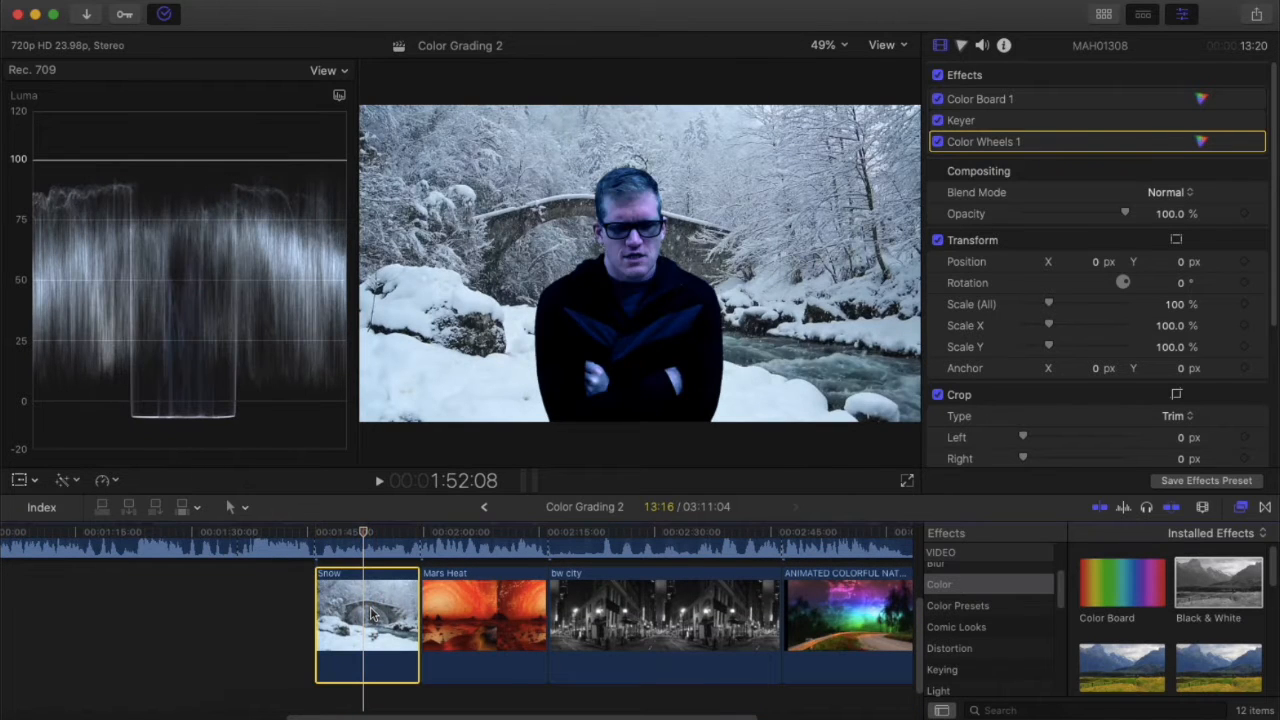
scroll(330, 580, up, 3)
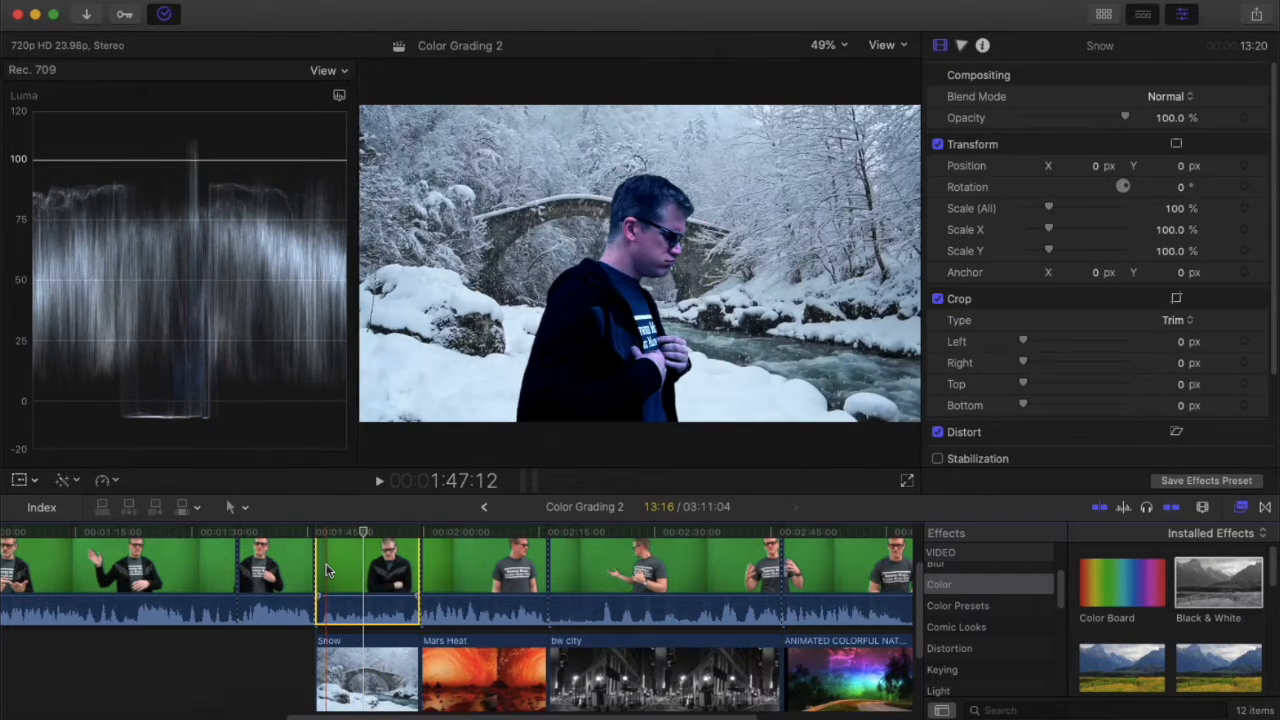
scroll(326, 571, up, 1)
click(293, 568)
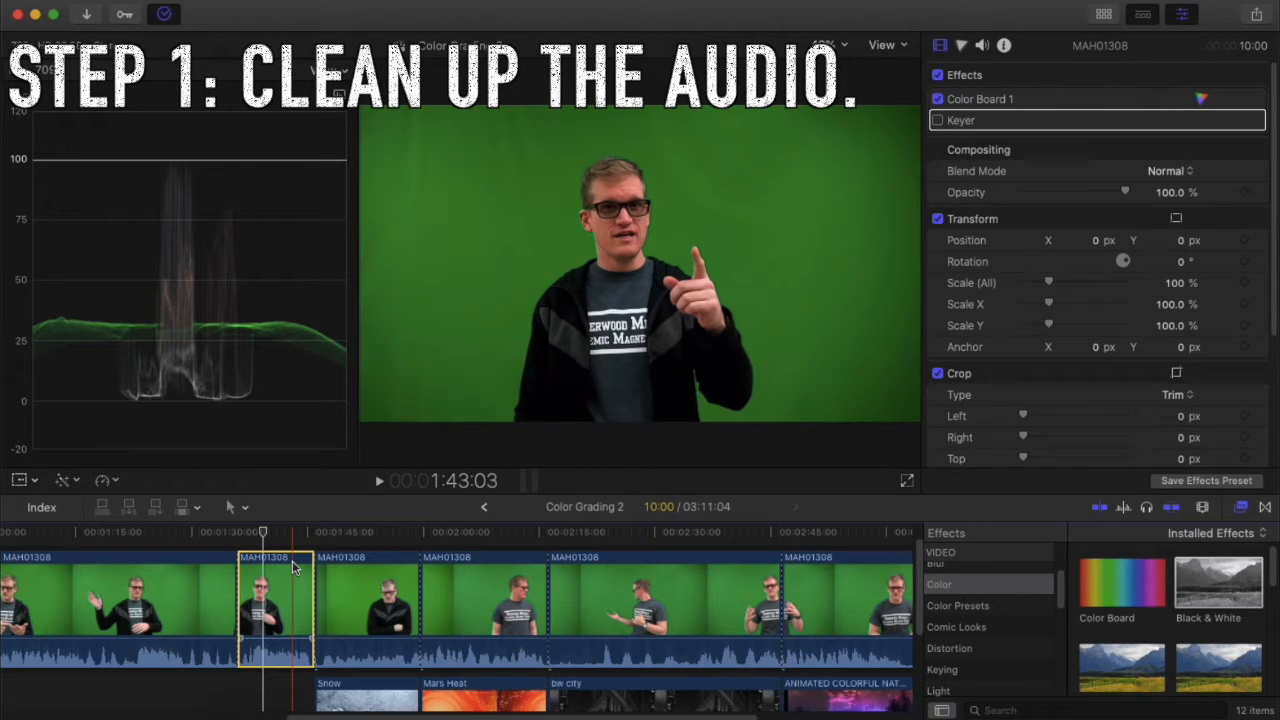
Step through the keyed clips over snow, city, the colorful background and the last clip, then the second clip.
click(390, 567)
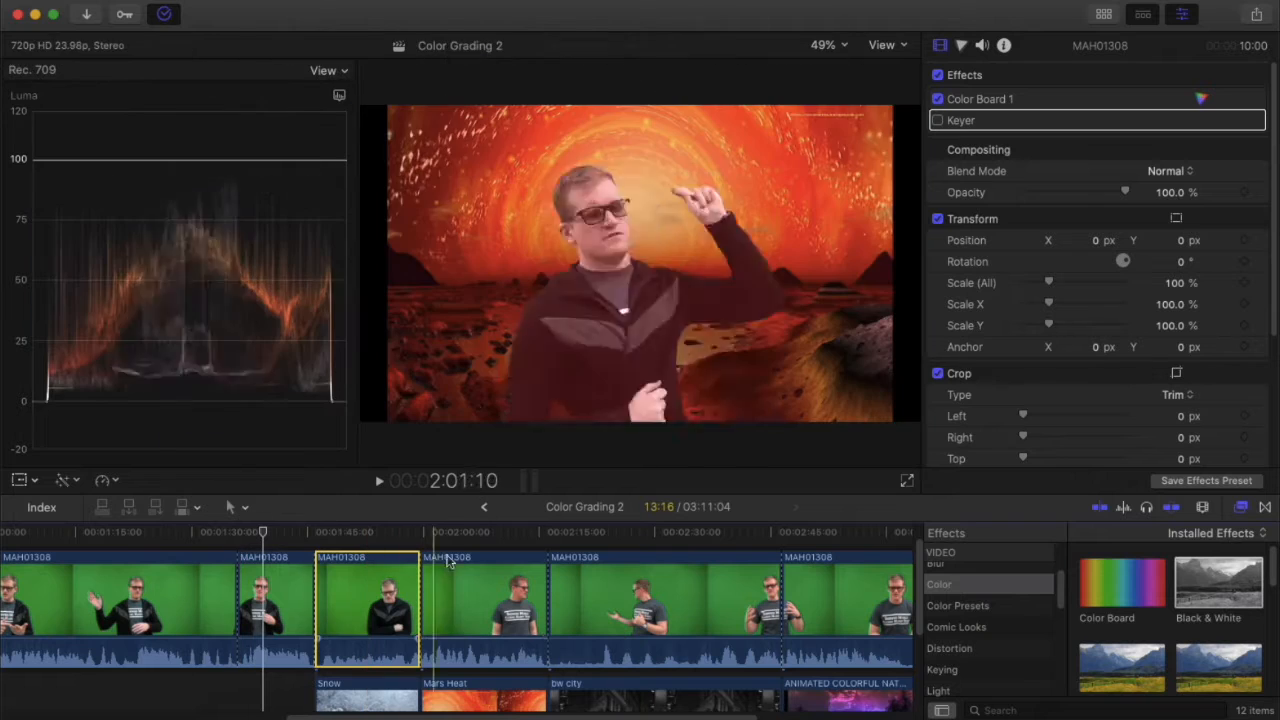
click(484, 569)
click(626, 597)
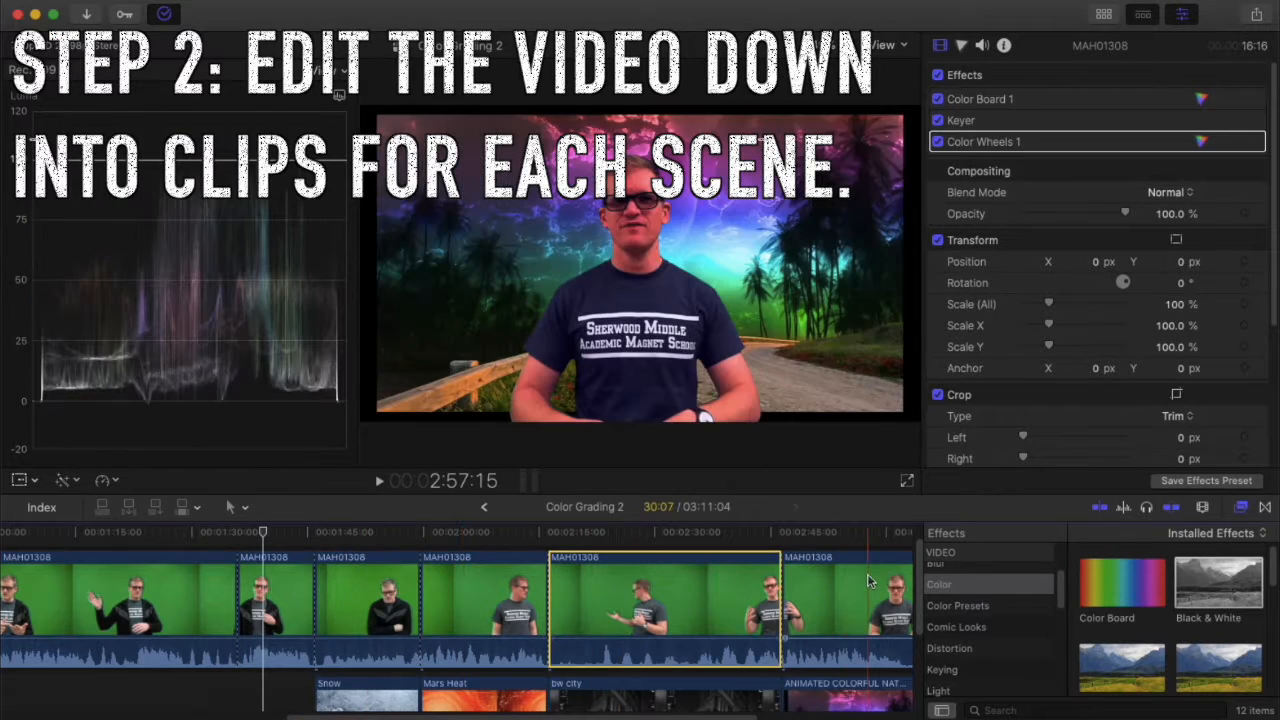
click(858, 570)
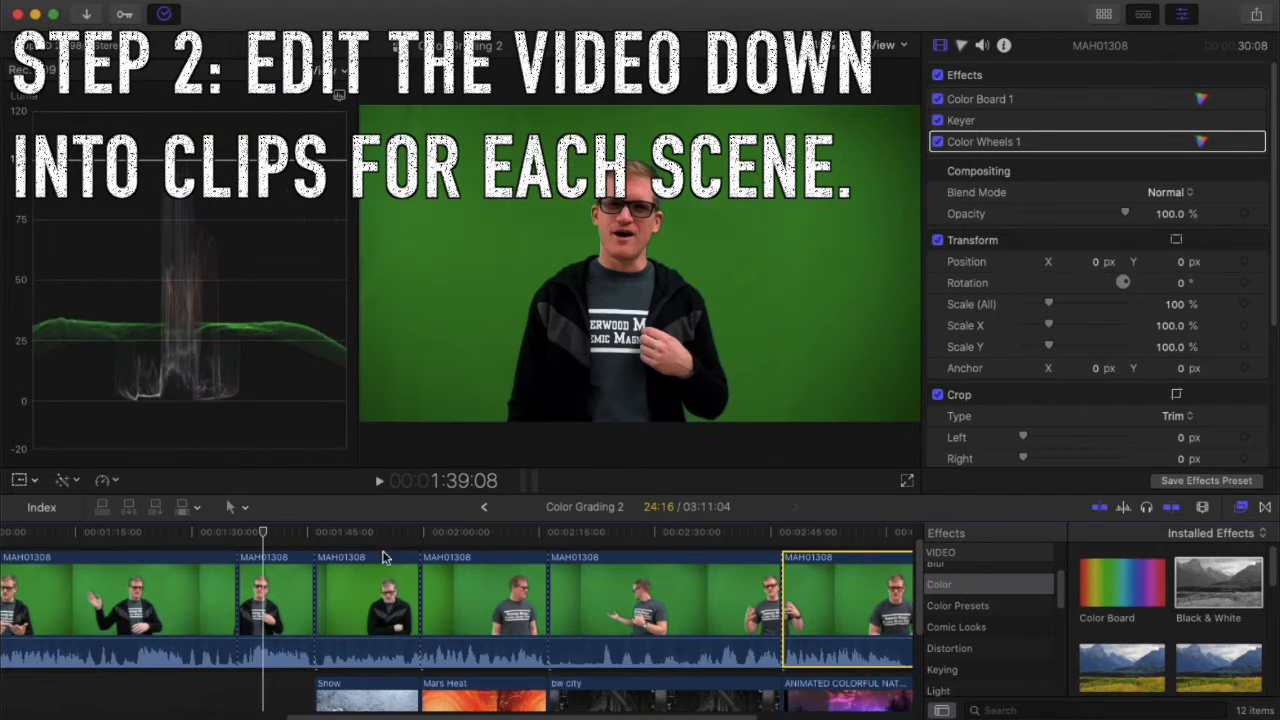
click(280, 588)
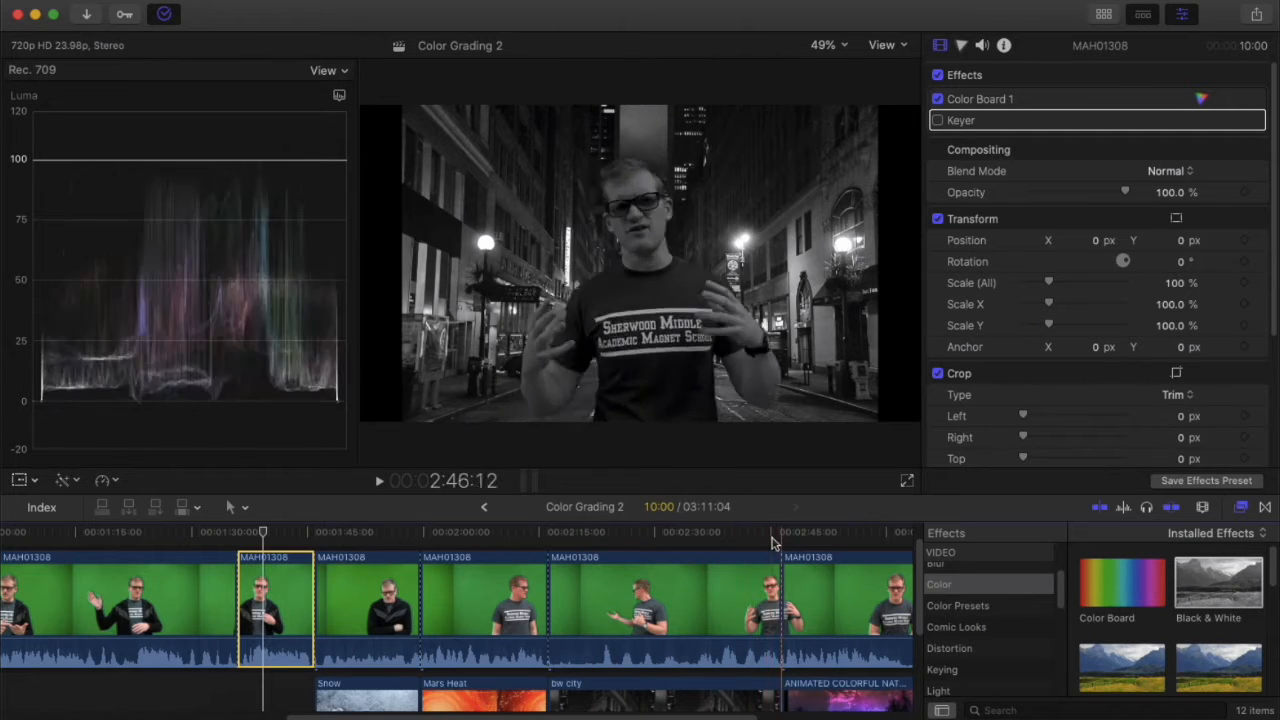
Compare effect stacks across the keyed clips again, ending on the clip above Mars Heat.
click(380, 600)
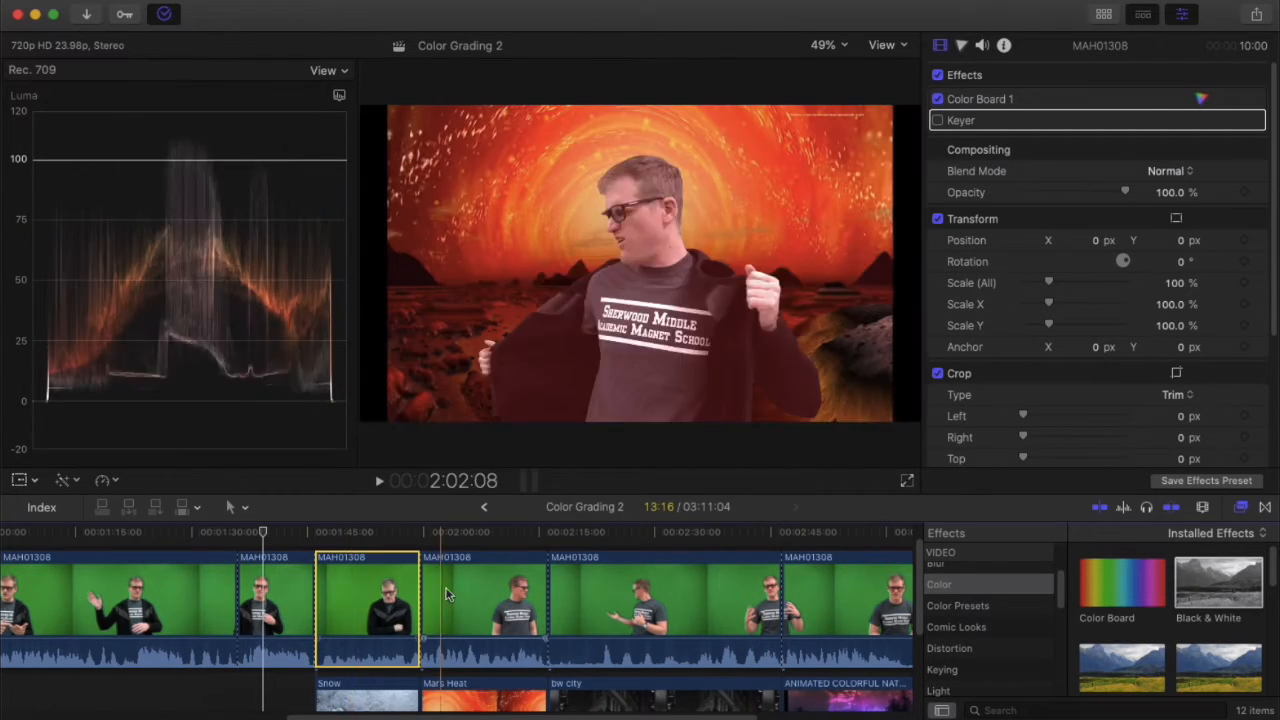
click(543, 590)
click(628, 586)
click(806, 579)
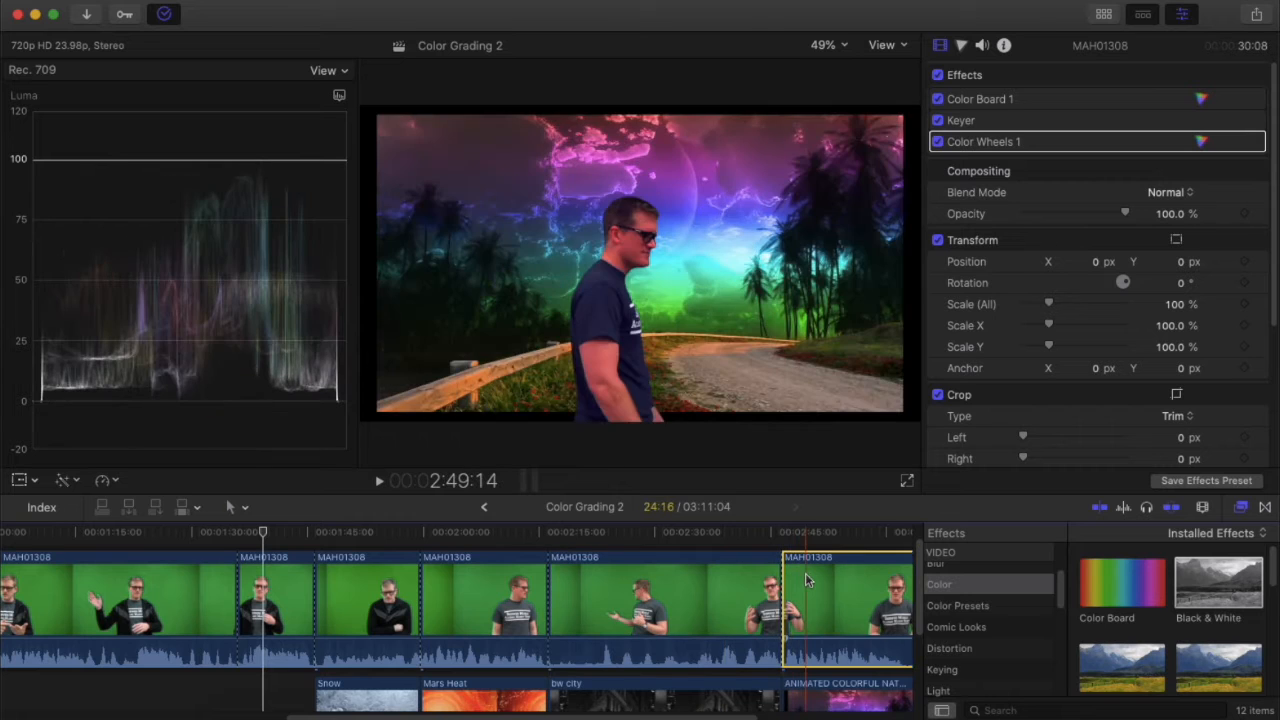
click(405, 588)
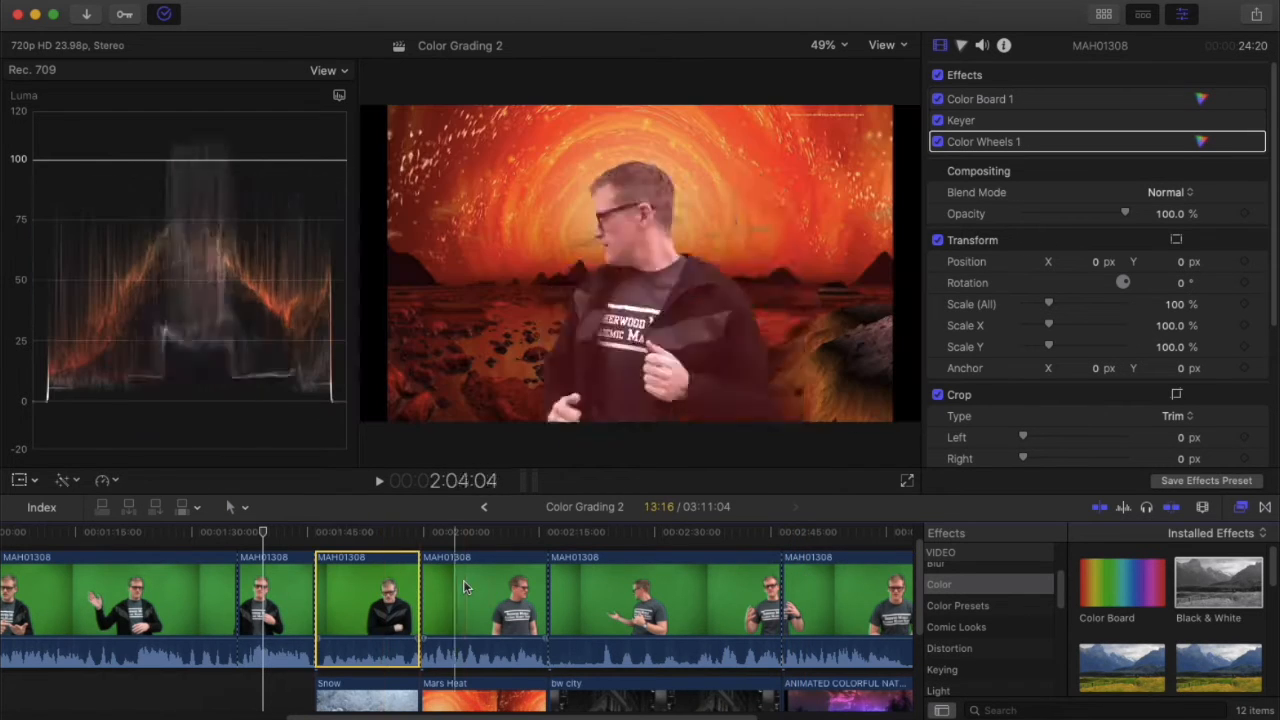
click(519, 581)
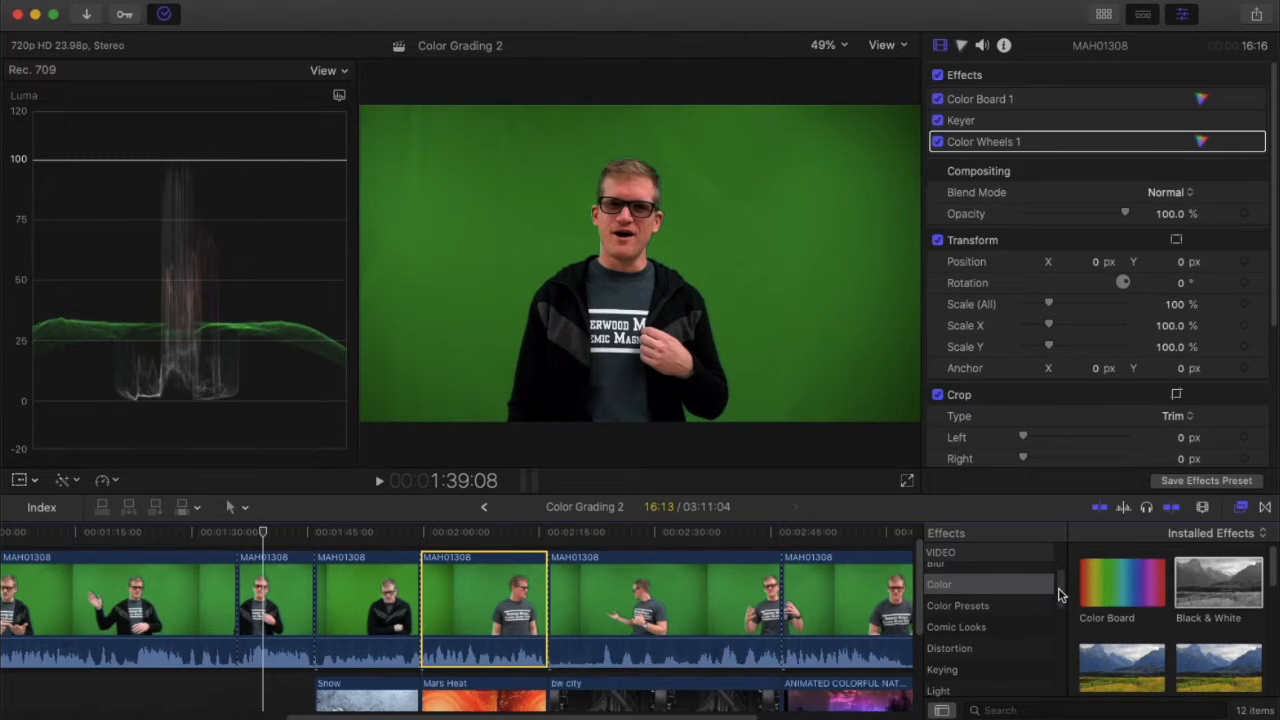
Apply the Keyer effect from the Keying category to the green-screen clip above Mars Heat.
scroll(1060, 595, down, 2)
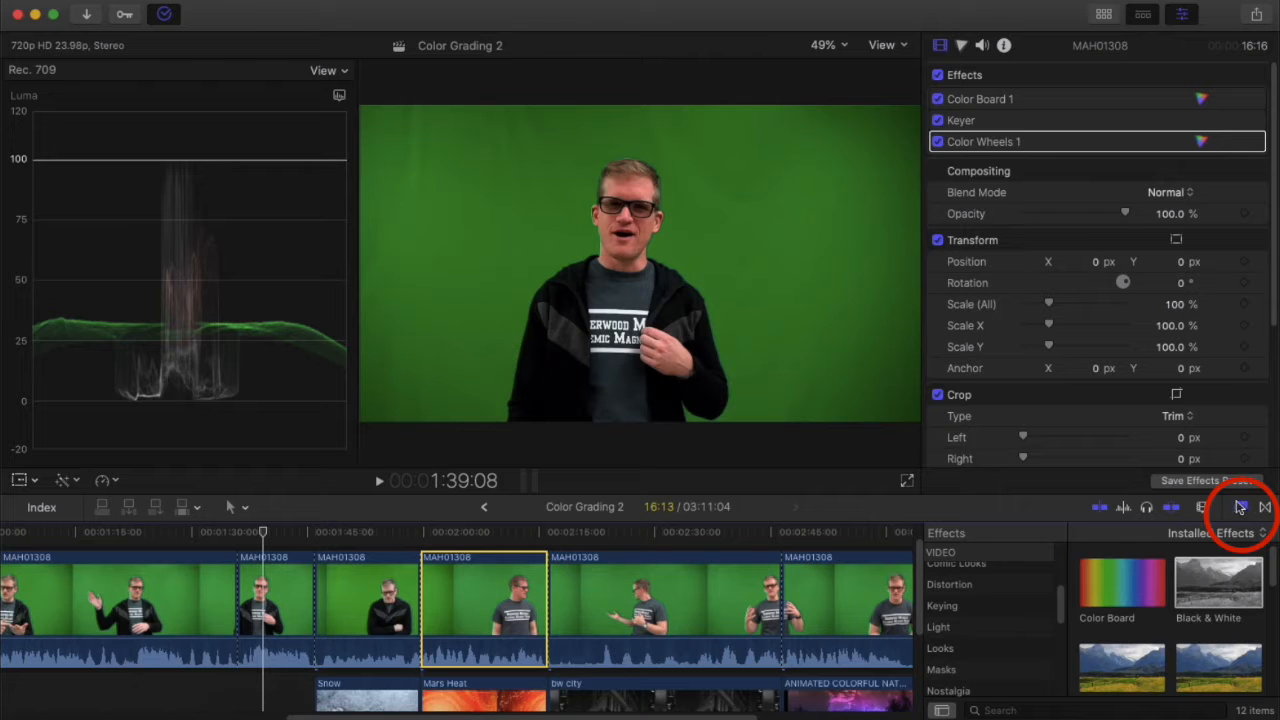
click(1241, 508)
click(1243, 510)
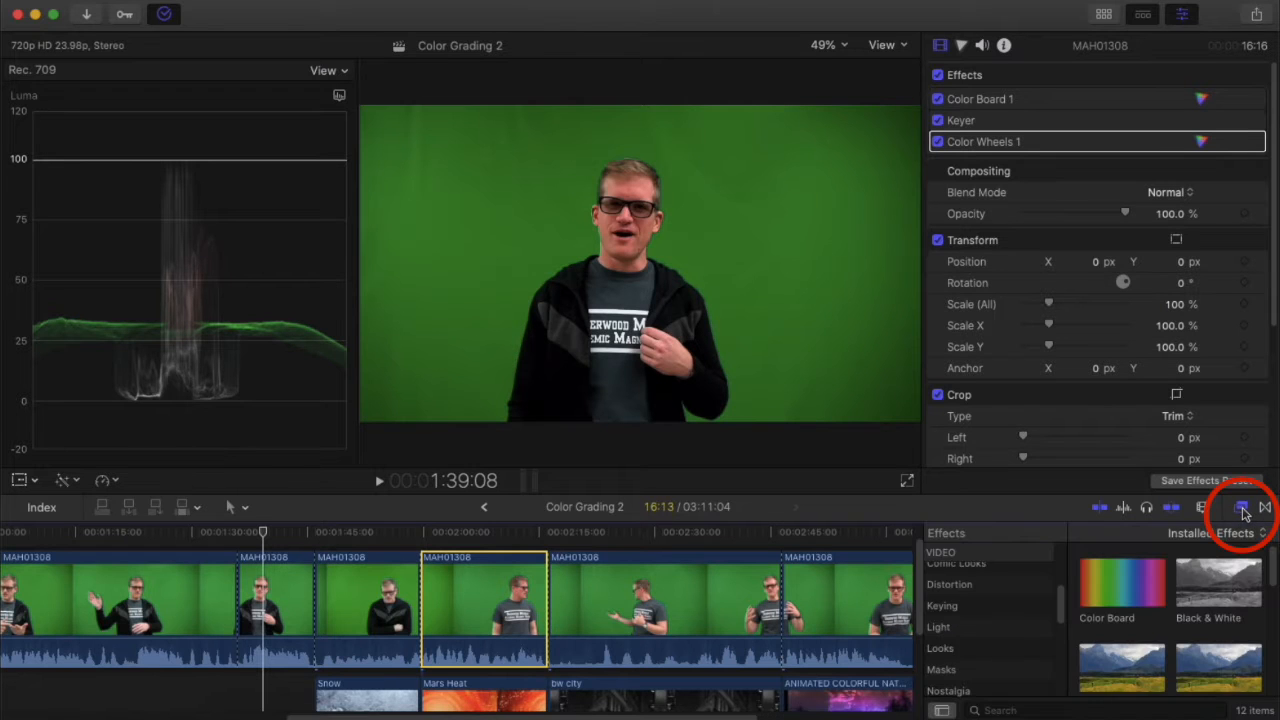
click(972, 606)
click(1110, 586)
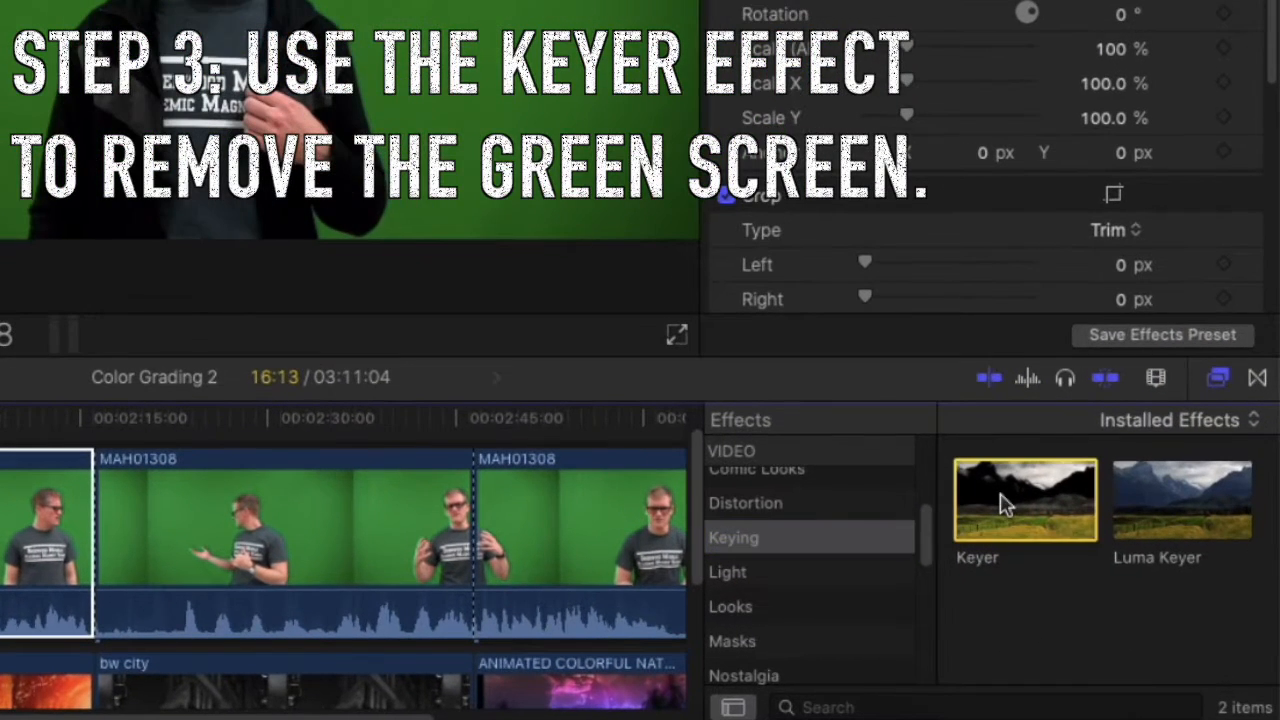
mouse_move(1005, 505)
mouse_down()
mouse_move(391, 506)
mouse_move(308, 530)
mouse_move(951, 518)
mouse_move(1005, 504)
mouse_up()
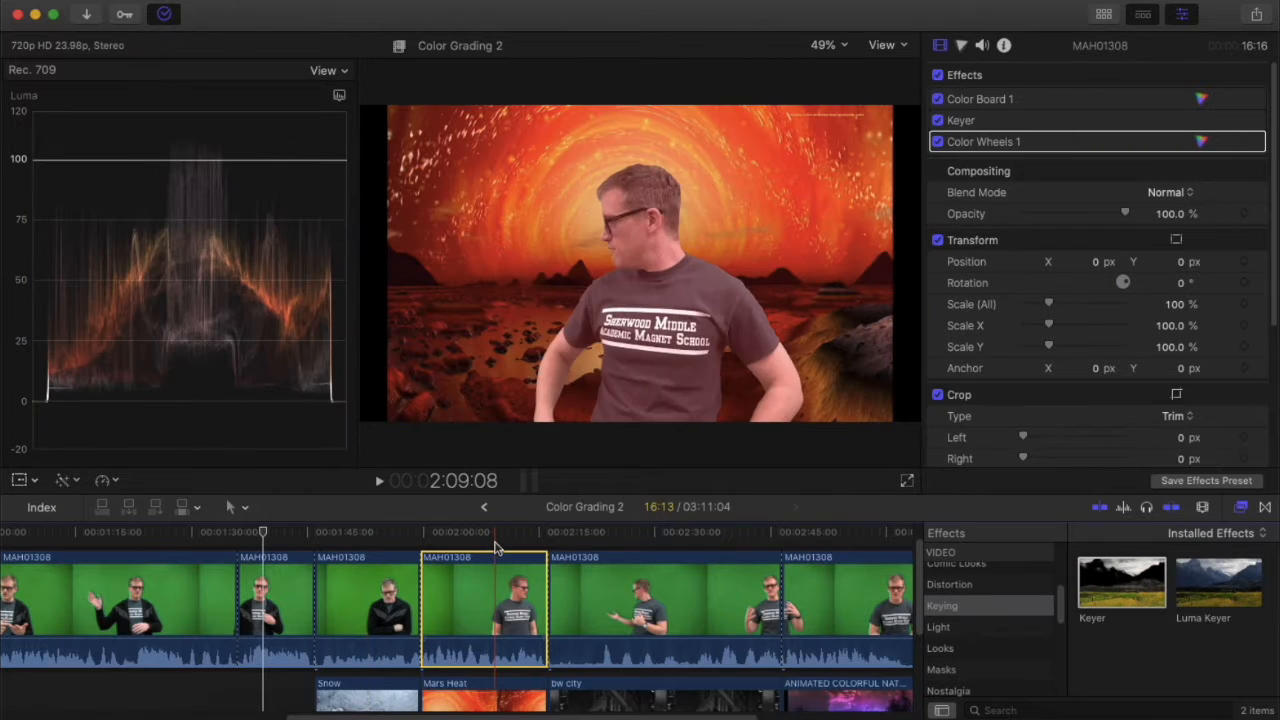
click(488, 535)
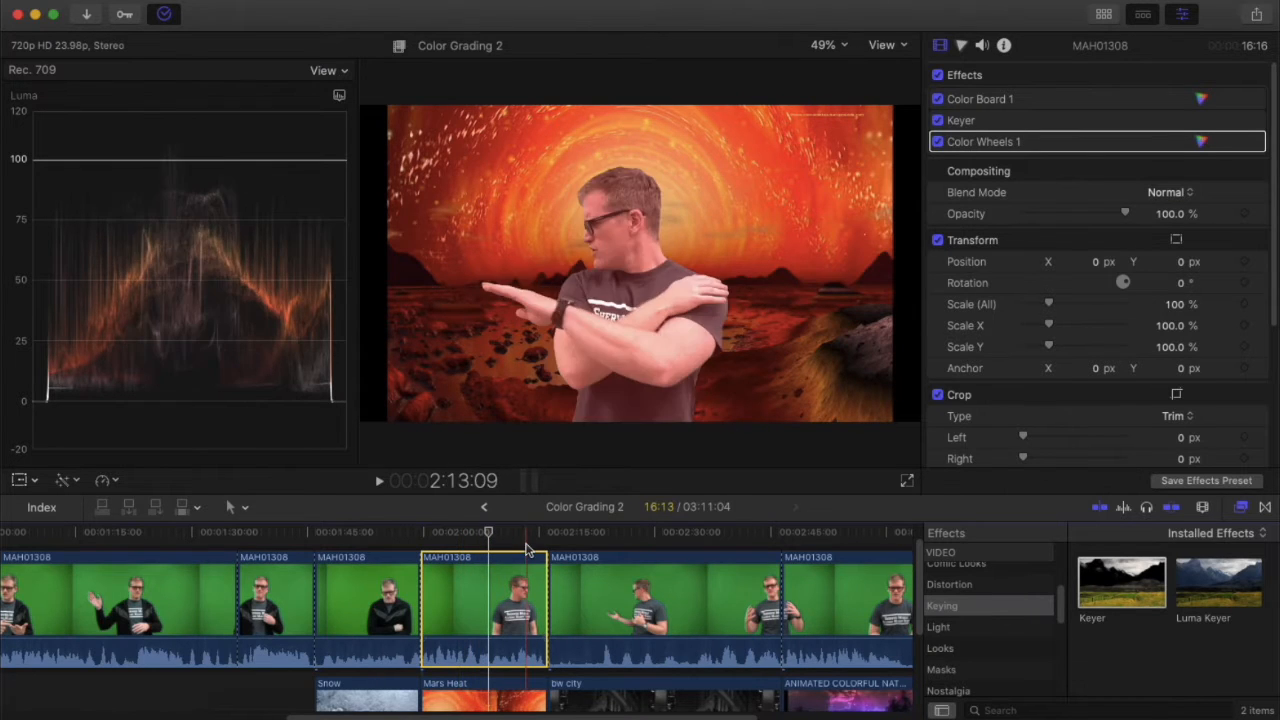
mouse_move(1128, 125)
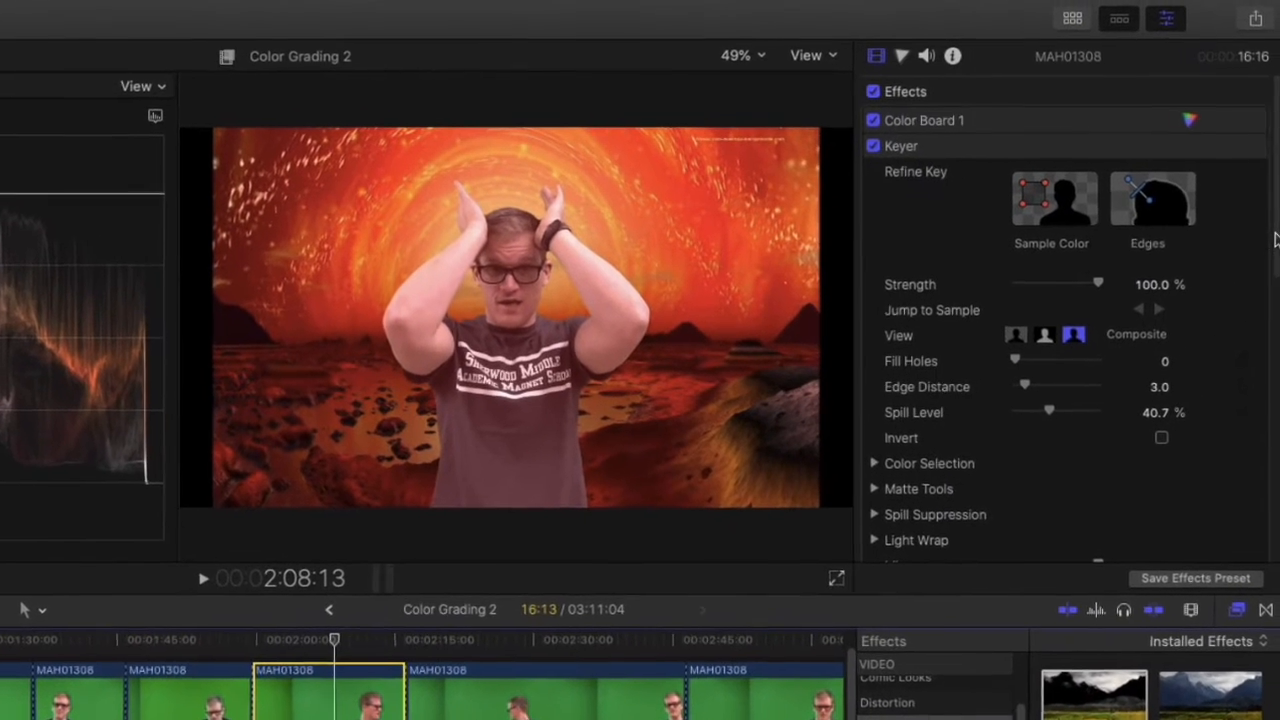
scroll(1249, 270, down, 5)
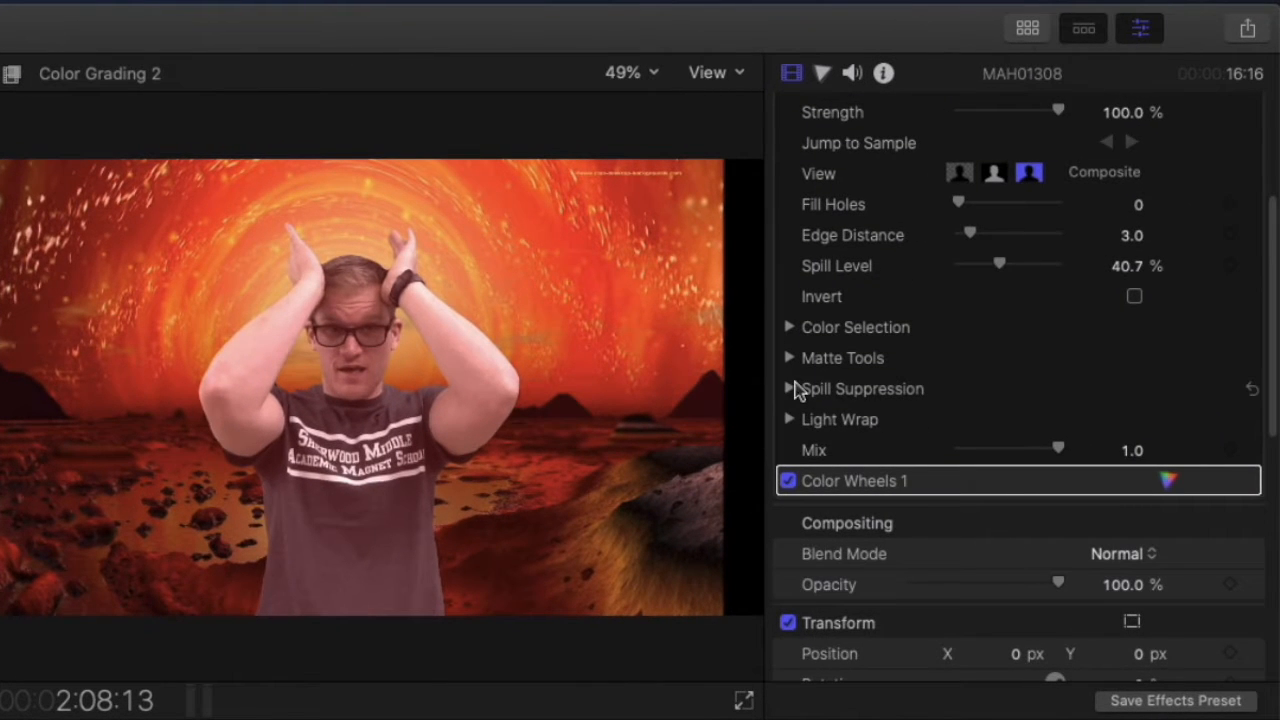
click(791, 373)
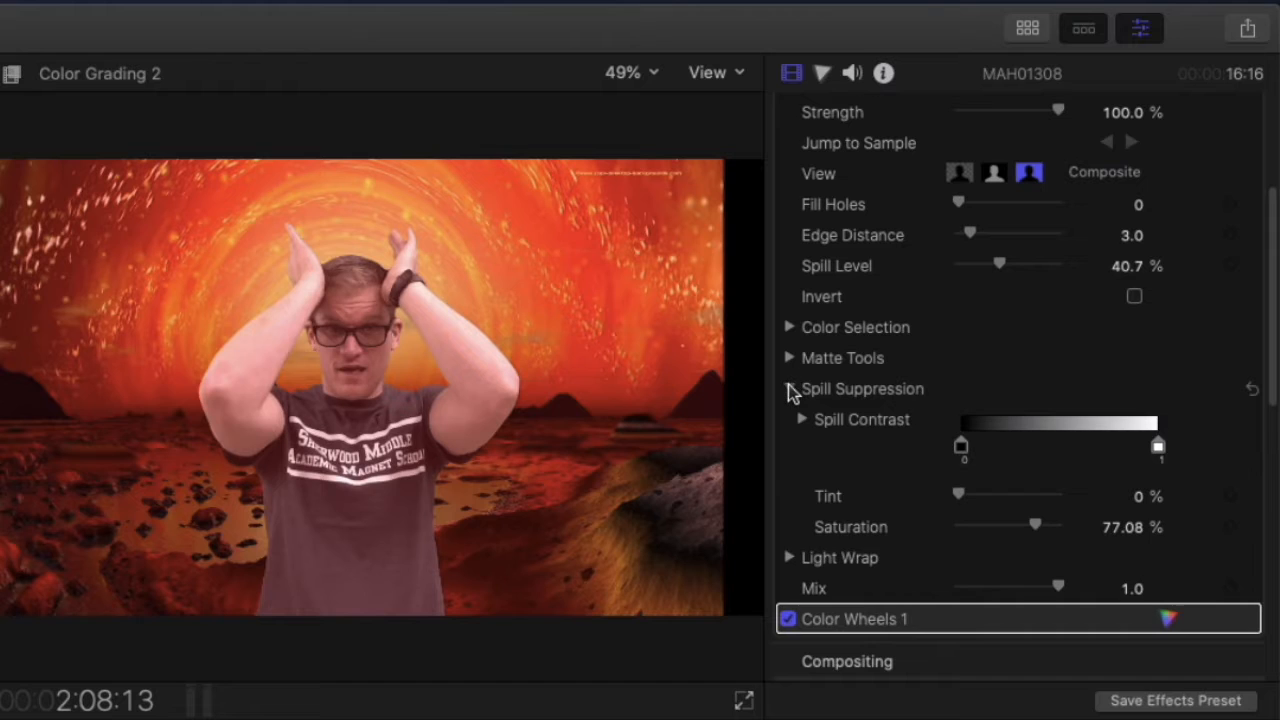
click(790, 388)
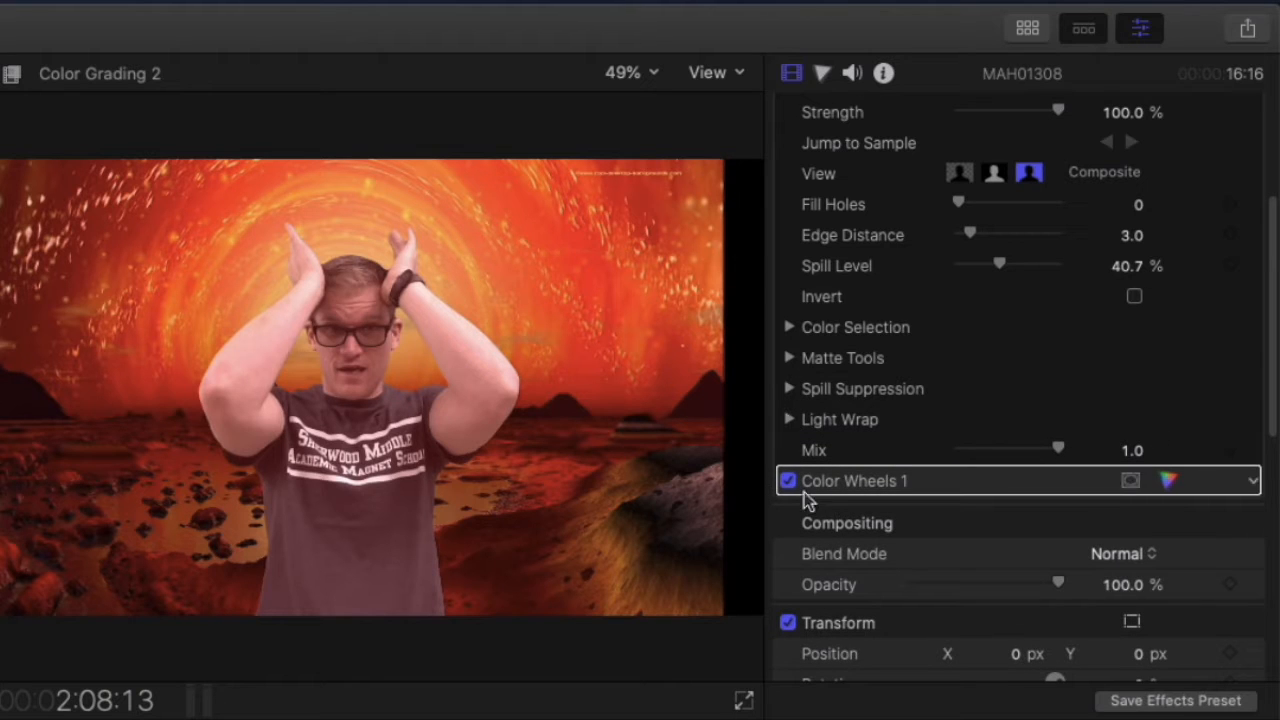
click(789, 358)
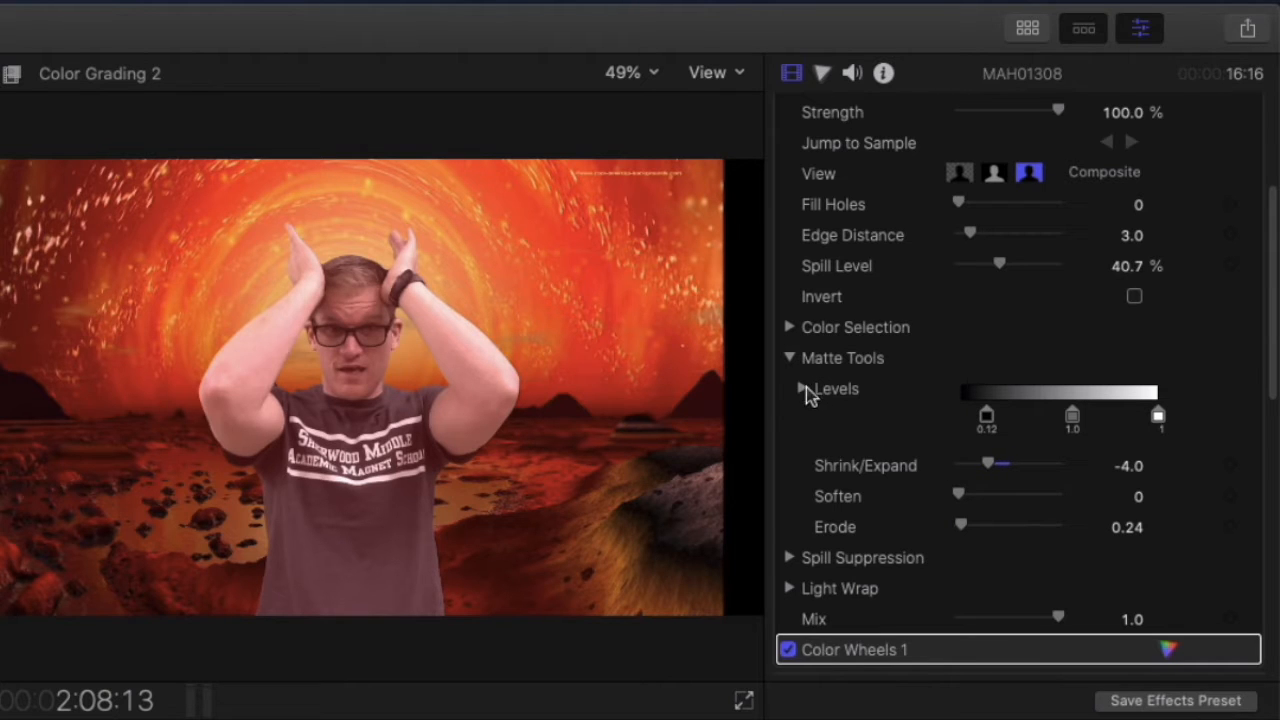
click(789, 358)
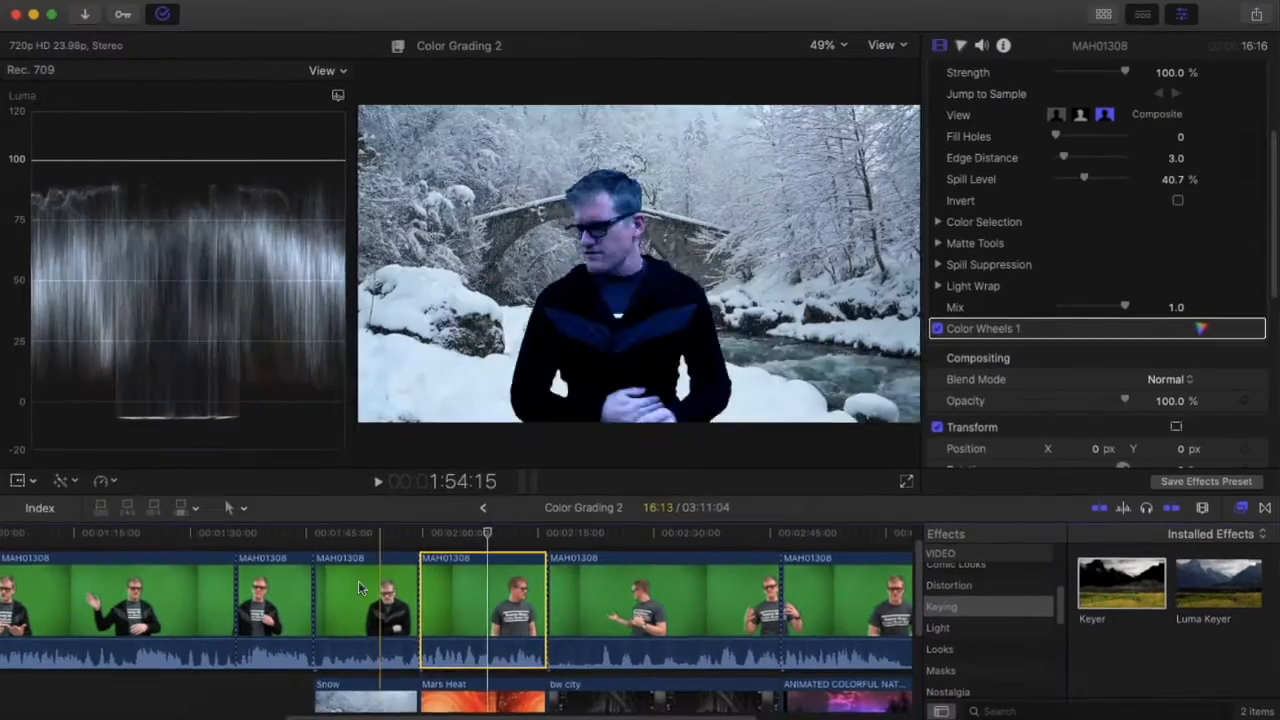
Preview the key on each green-screen clip, ending on the one over the city.
click(305, 585)
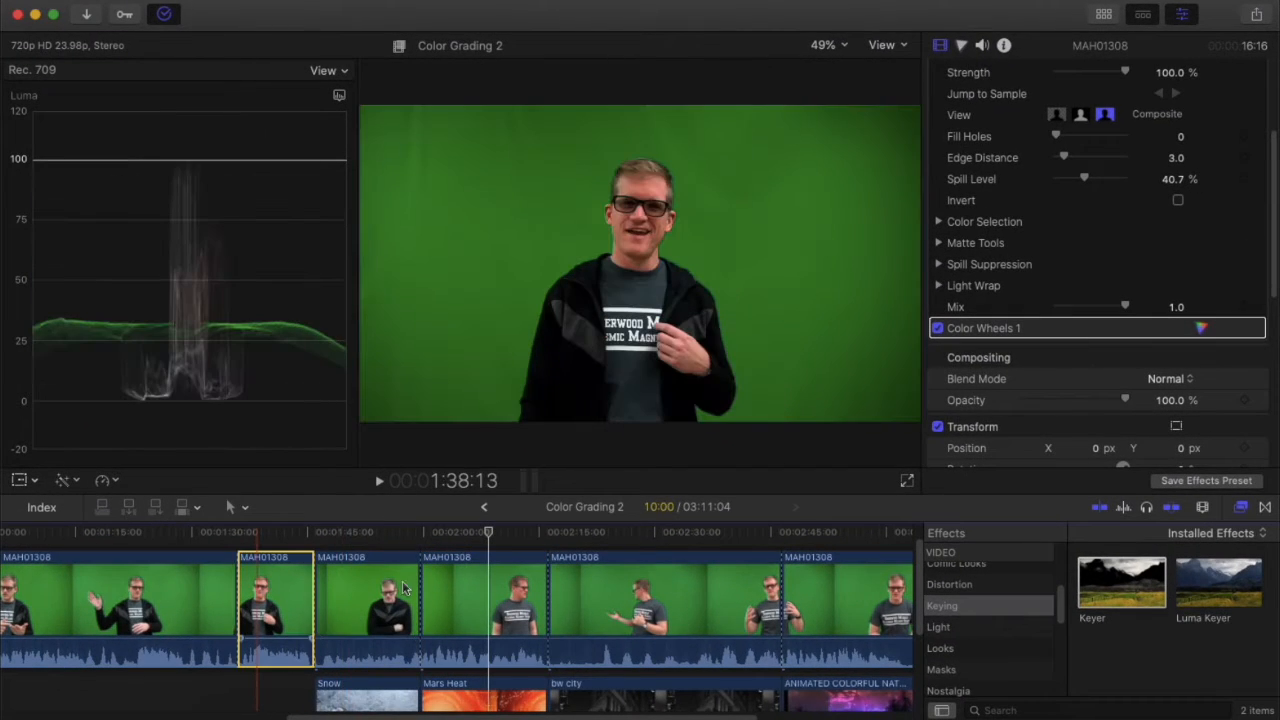
click(417, 560)
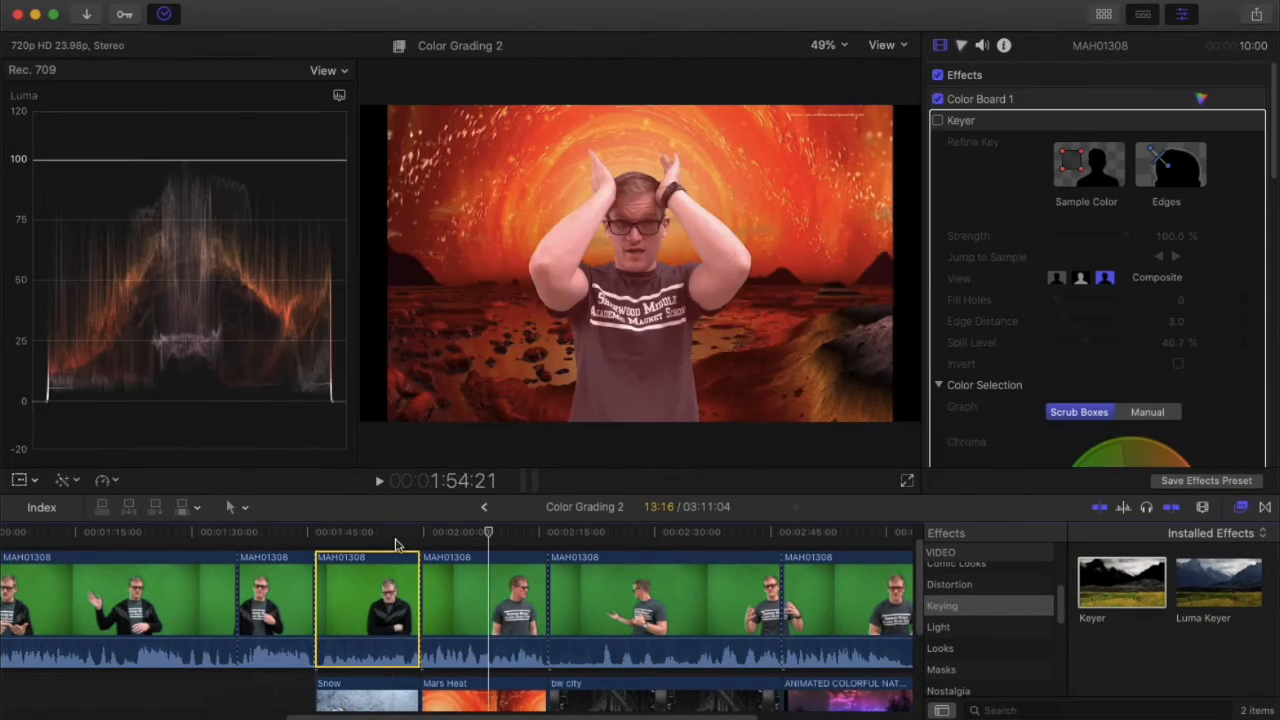
click(612, 584)
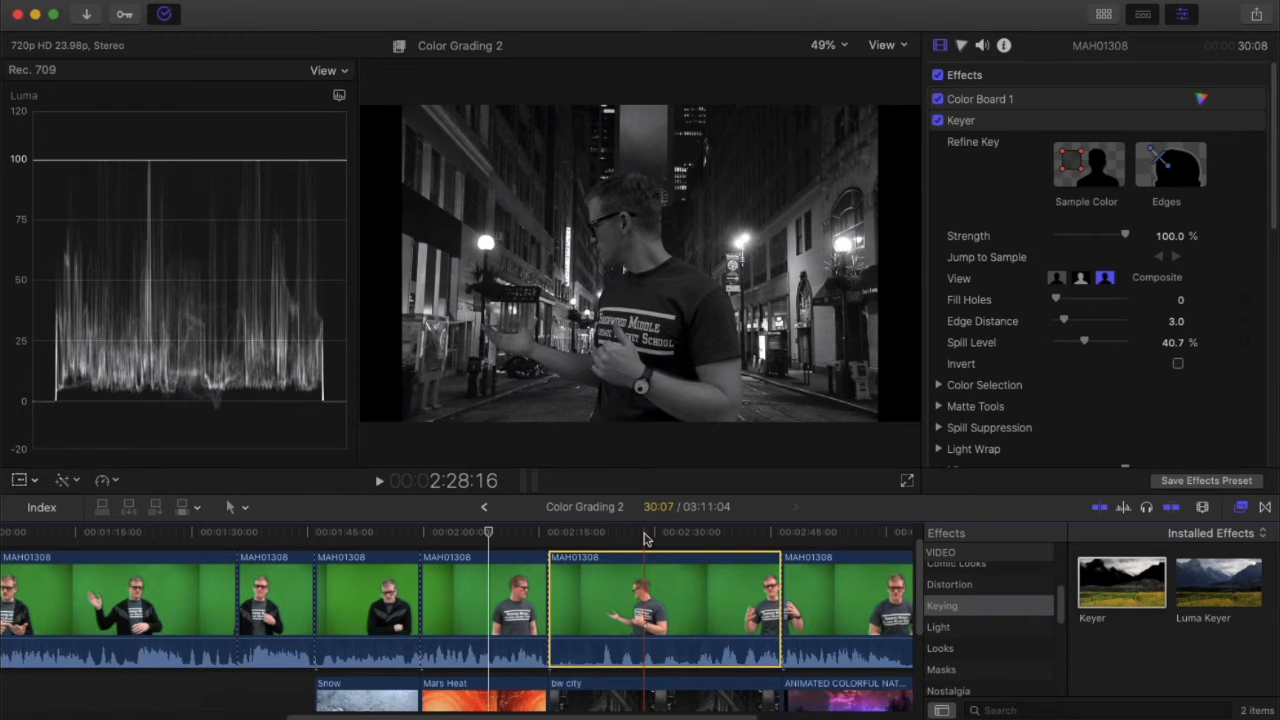
Select the Snow, Mars Heat, bw city and Animated Colorful background clips, ending on Animated Colorful.
scroll(642, 545, down, 5)
click(355, 582)
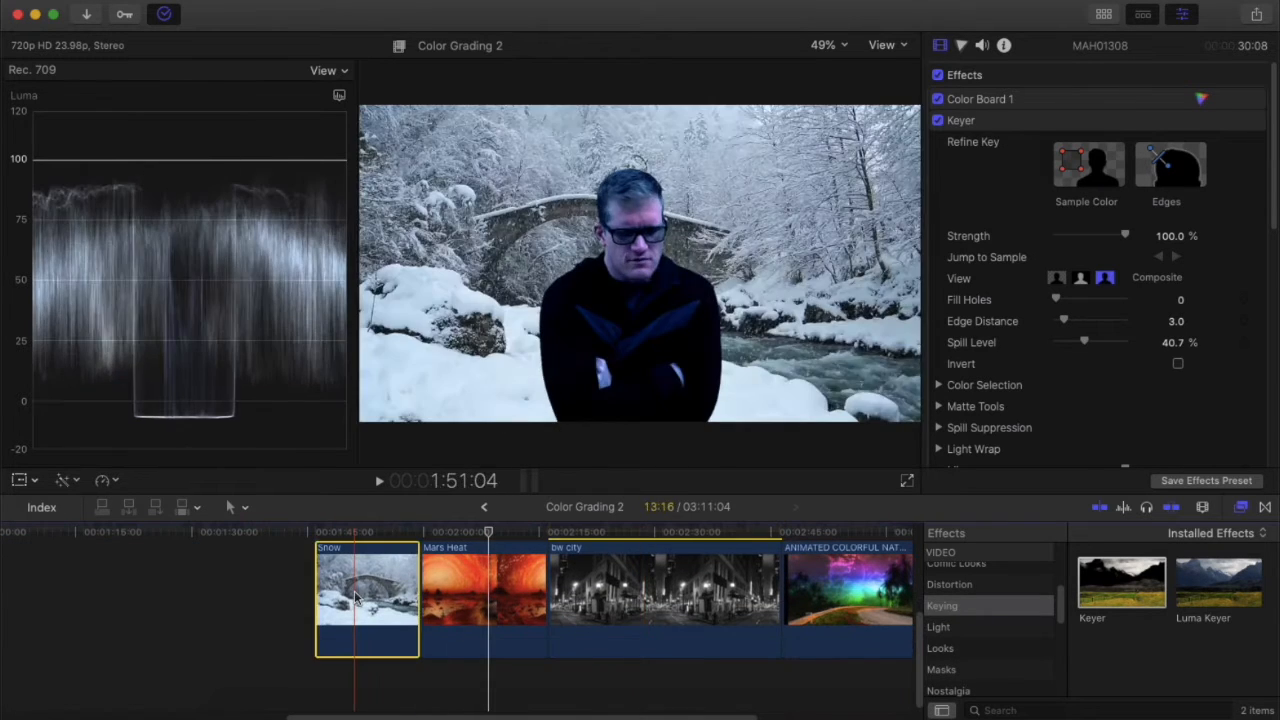
click(443, 584)
click(605, 585)
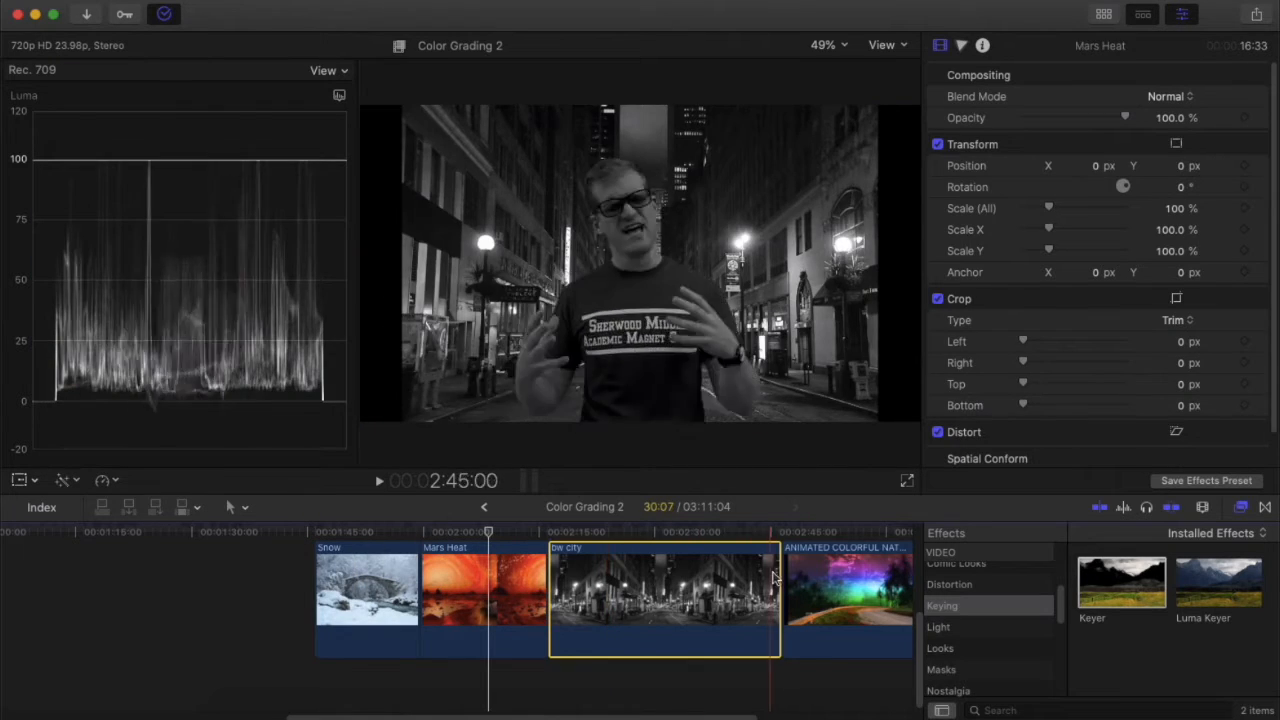
click(818, 577)
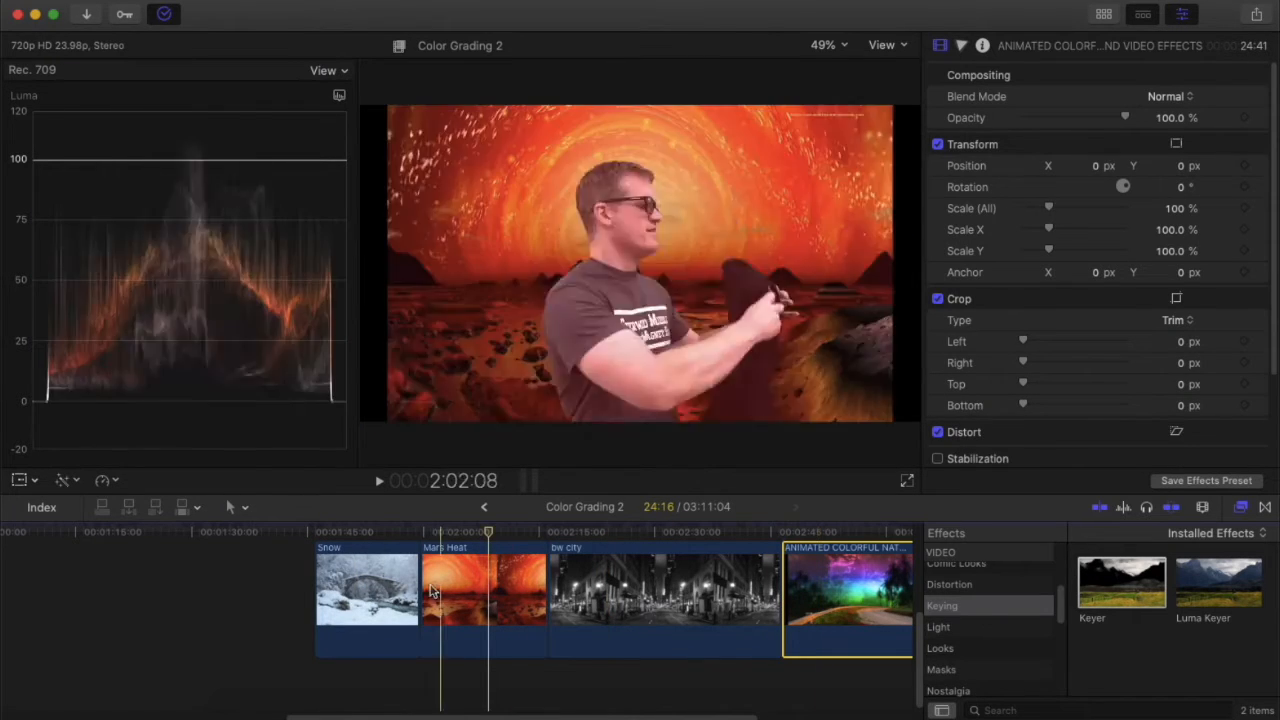
click(381, 598)
click(870, 583)
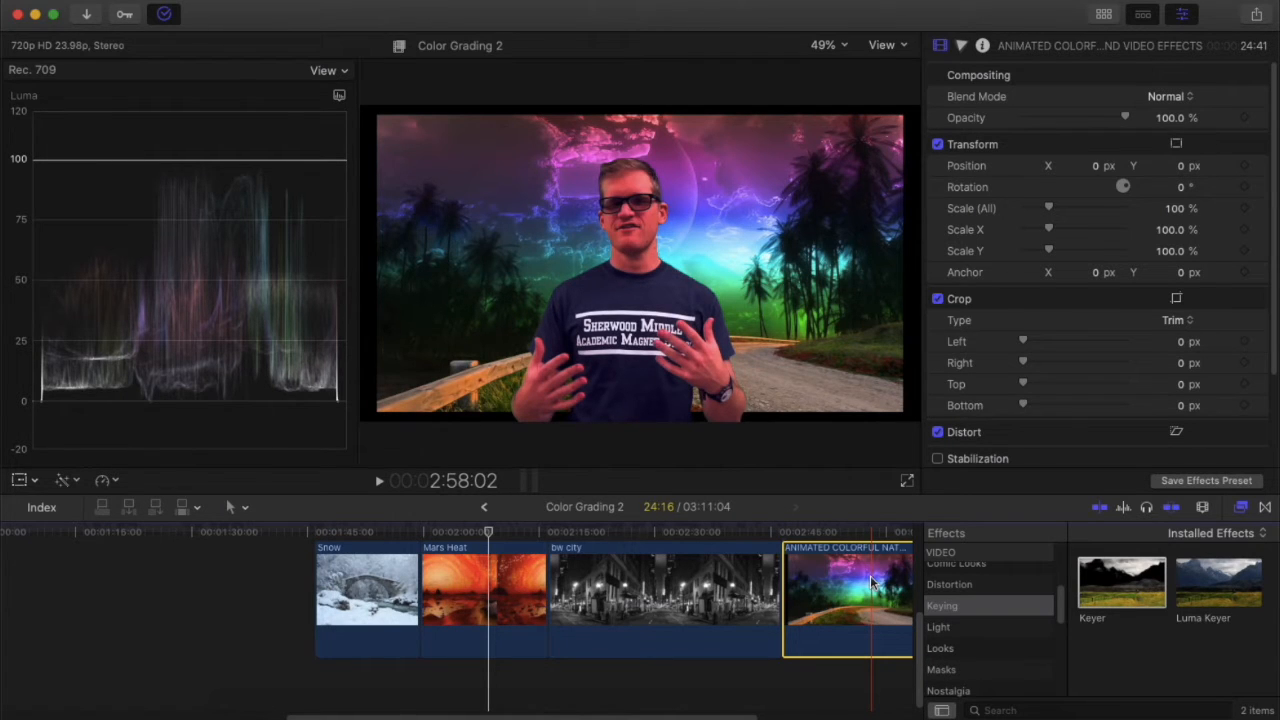
right_click(870, 583)
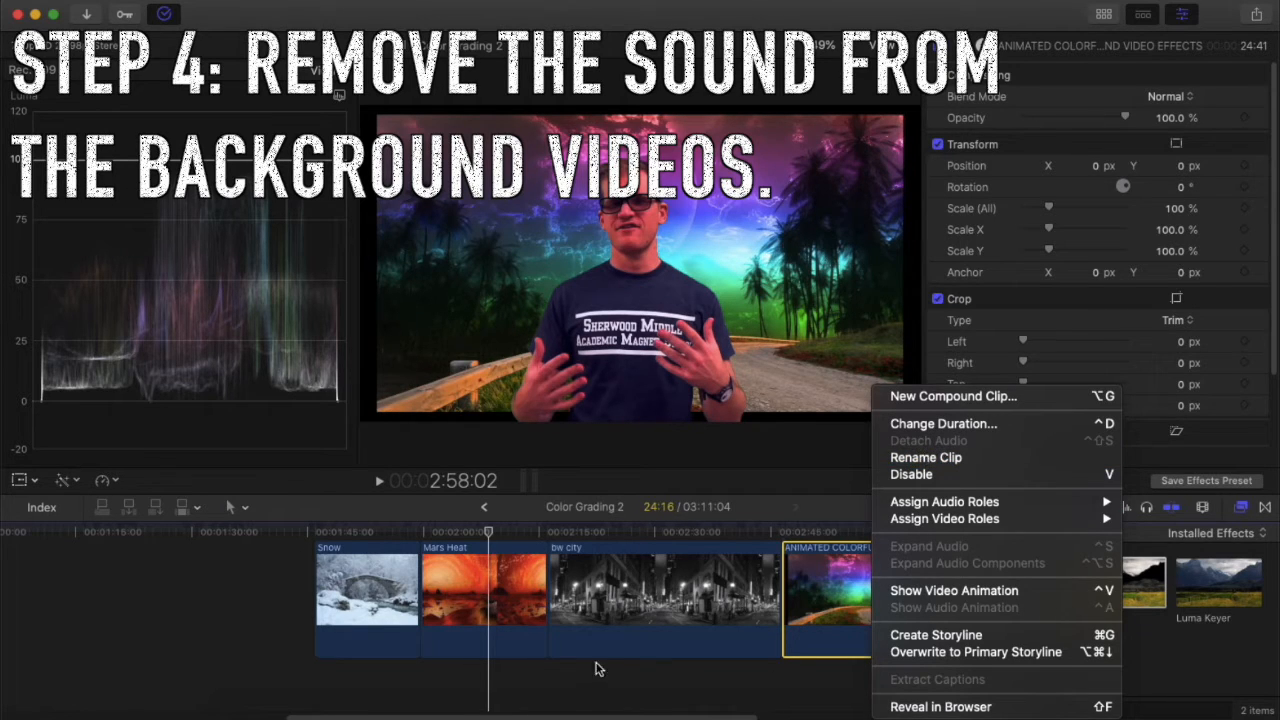
click(478, 598)
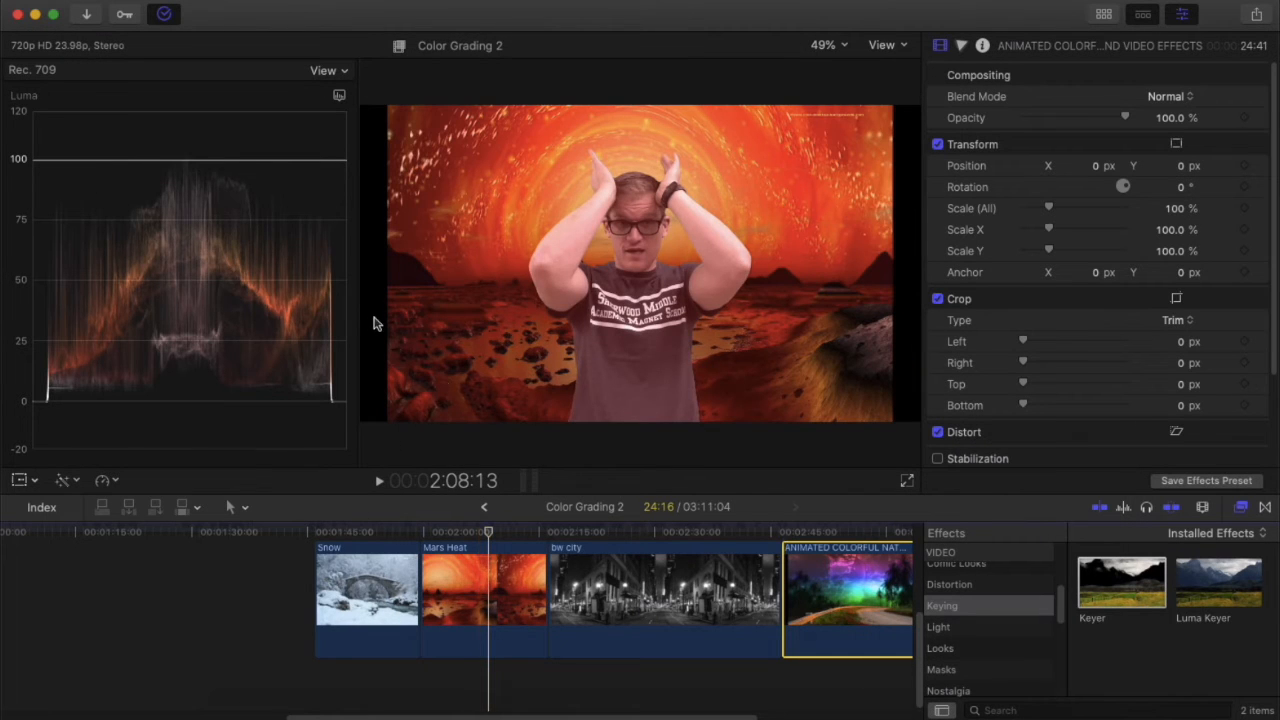
click(650, 590)
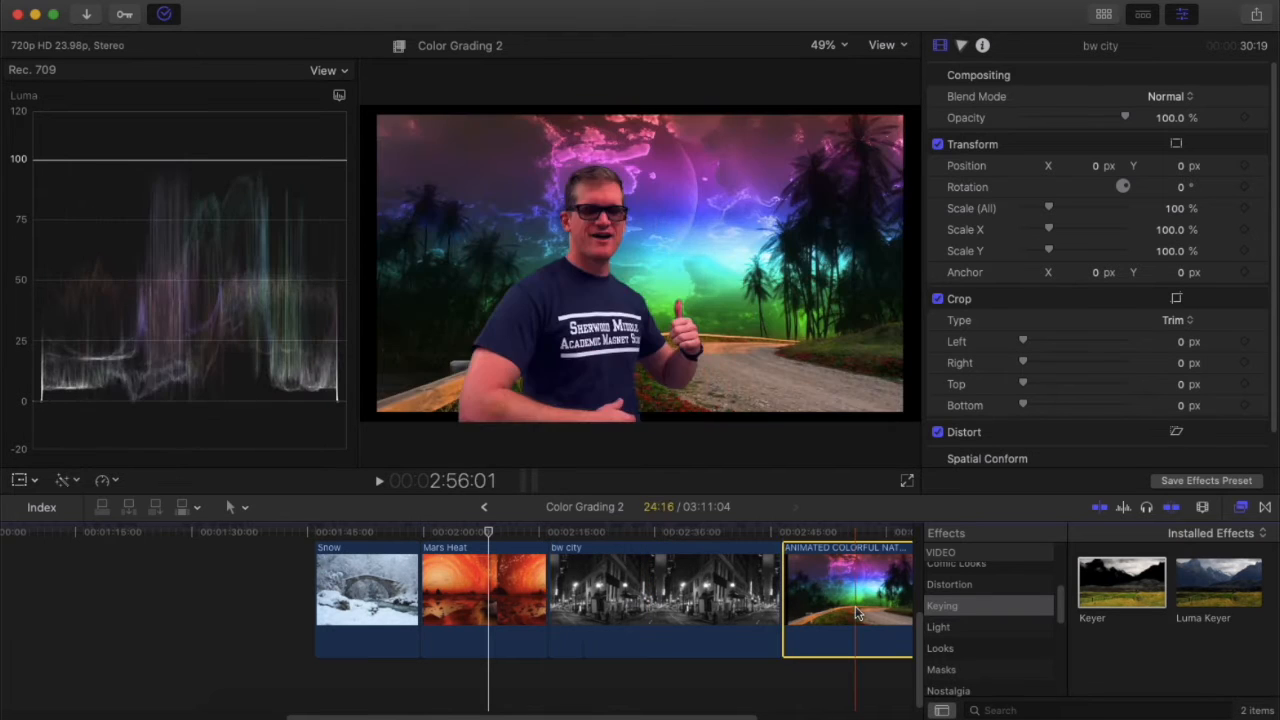
click(832, 585)
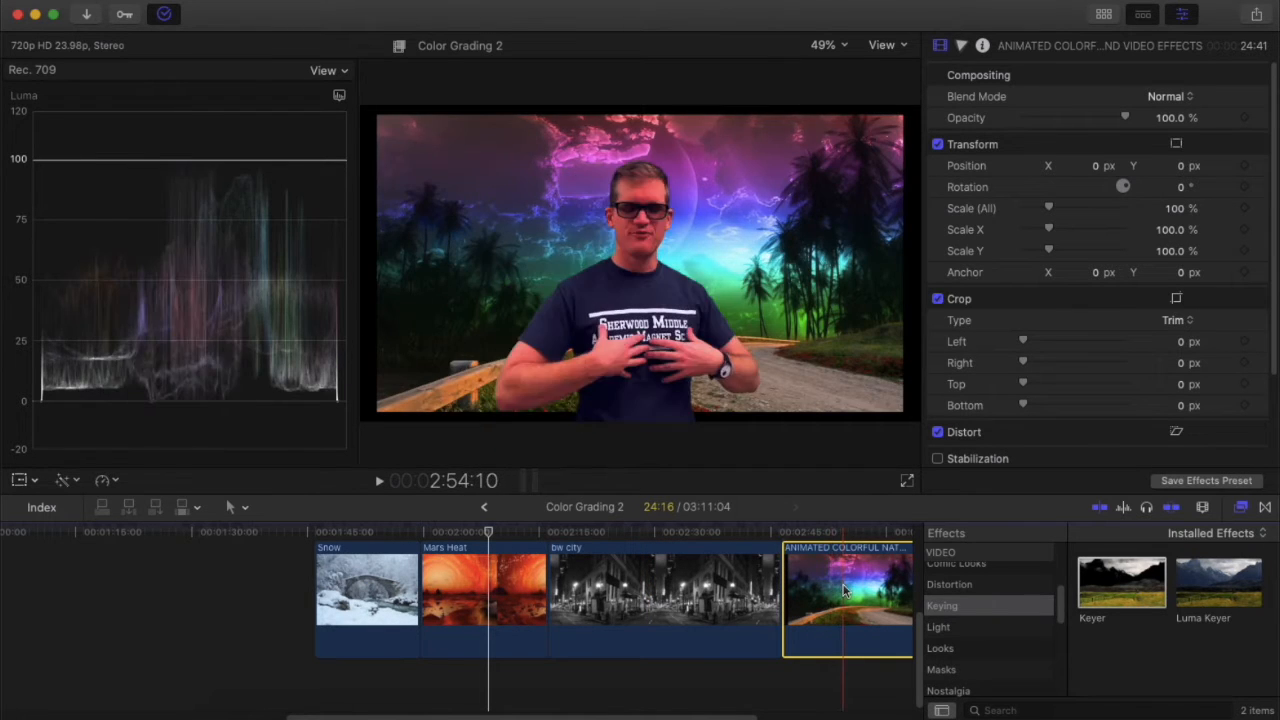
click(848, 532)
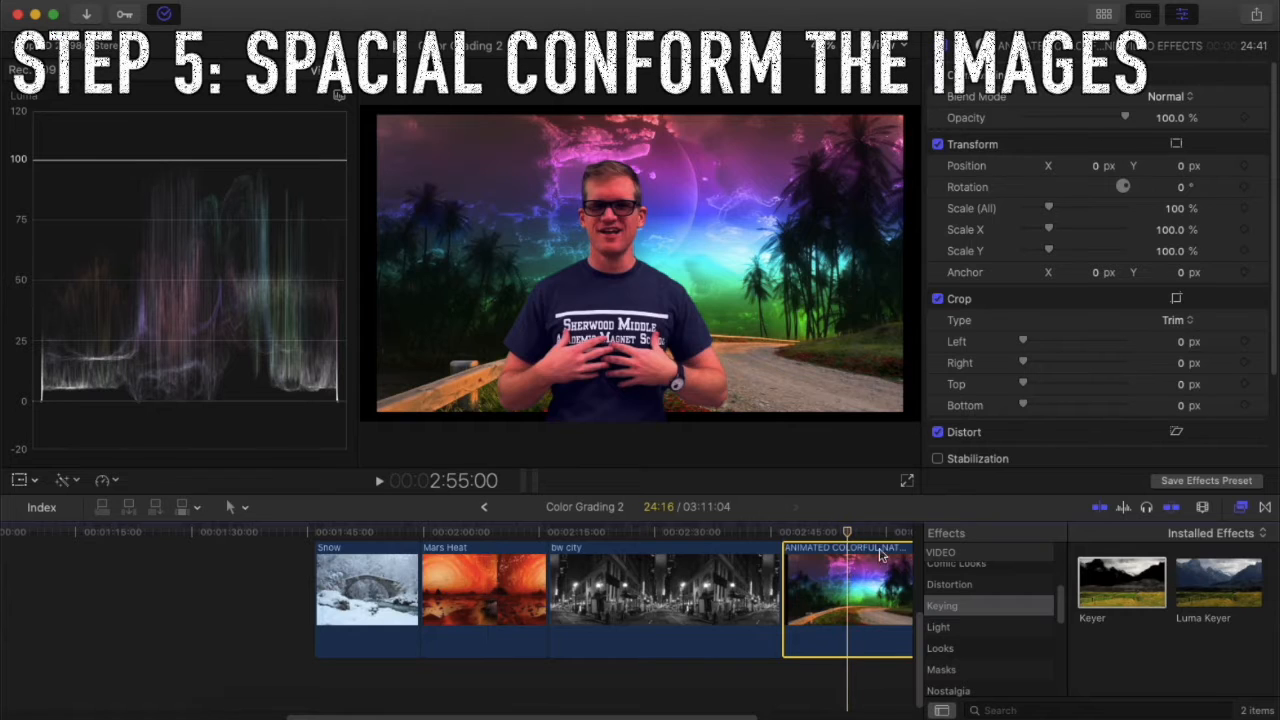
Change Spatial Conform Type from Fit to Fill on the colourful, bw city and Mars Heat backgrounds.
scroll(1040, 405, down, 5)
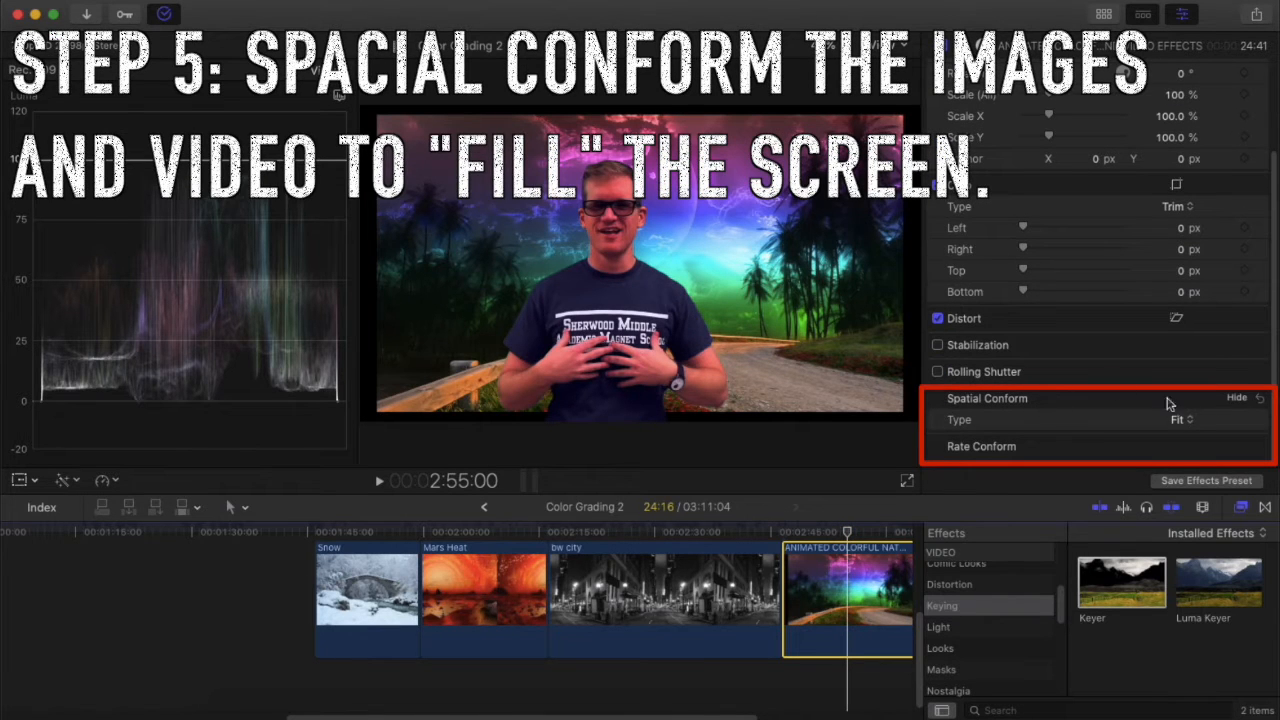
click(1180, 418)
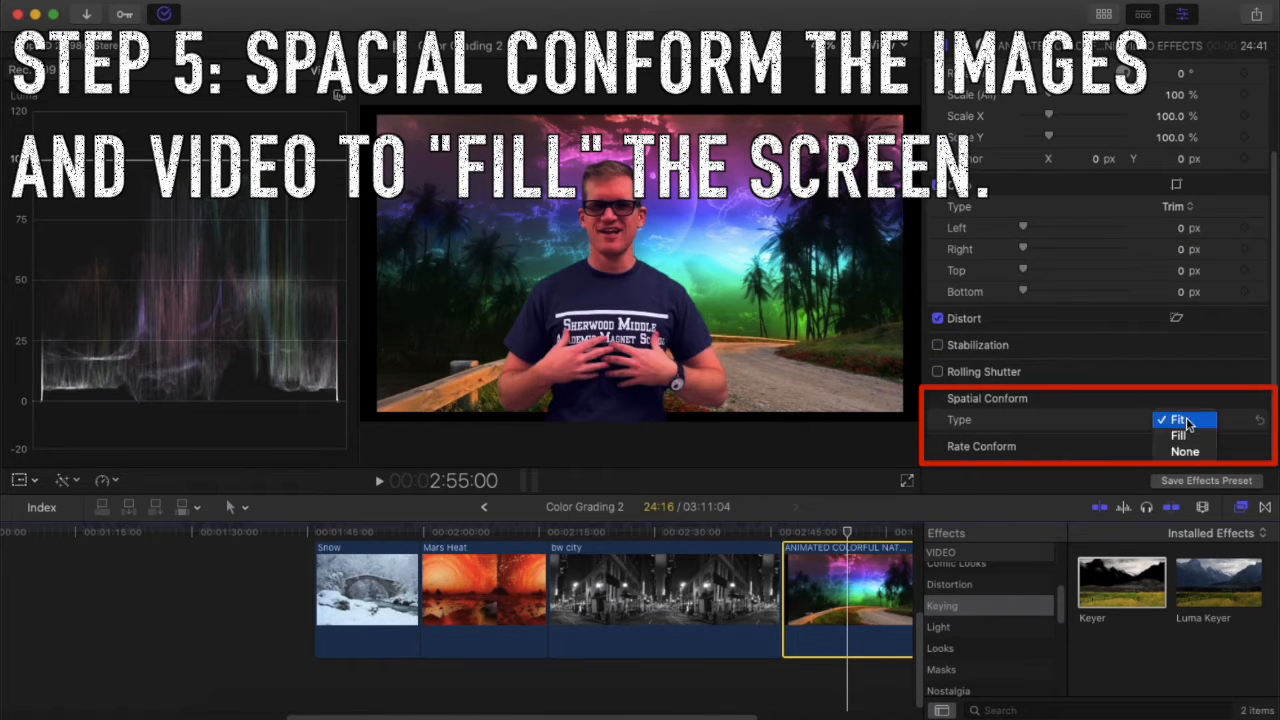
click(1190, 438)
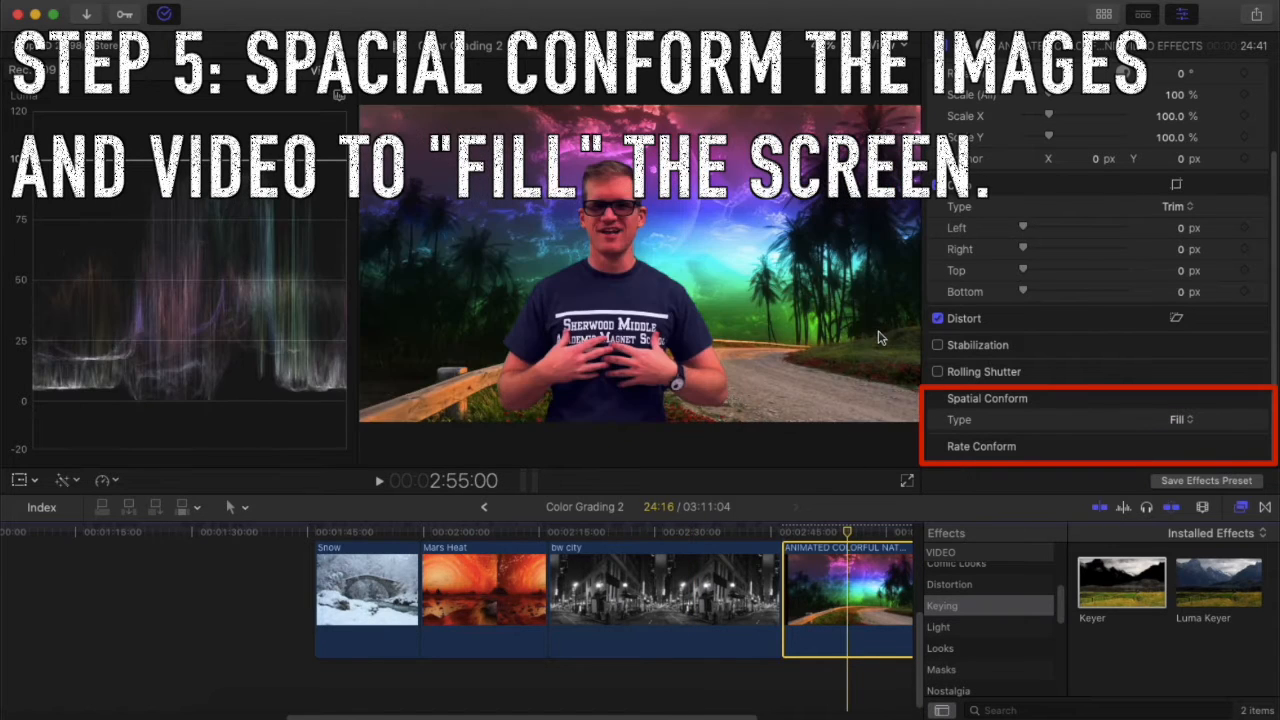
click(697, 585)
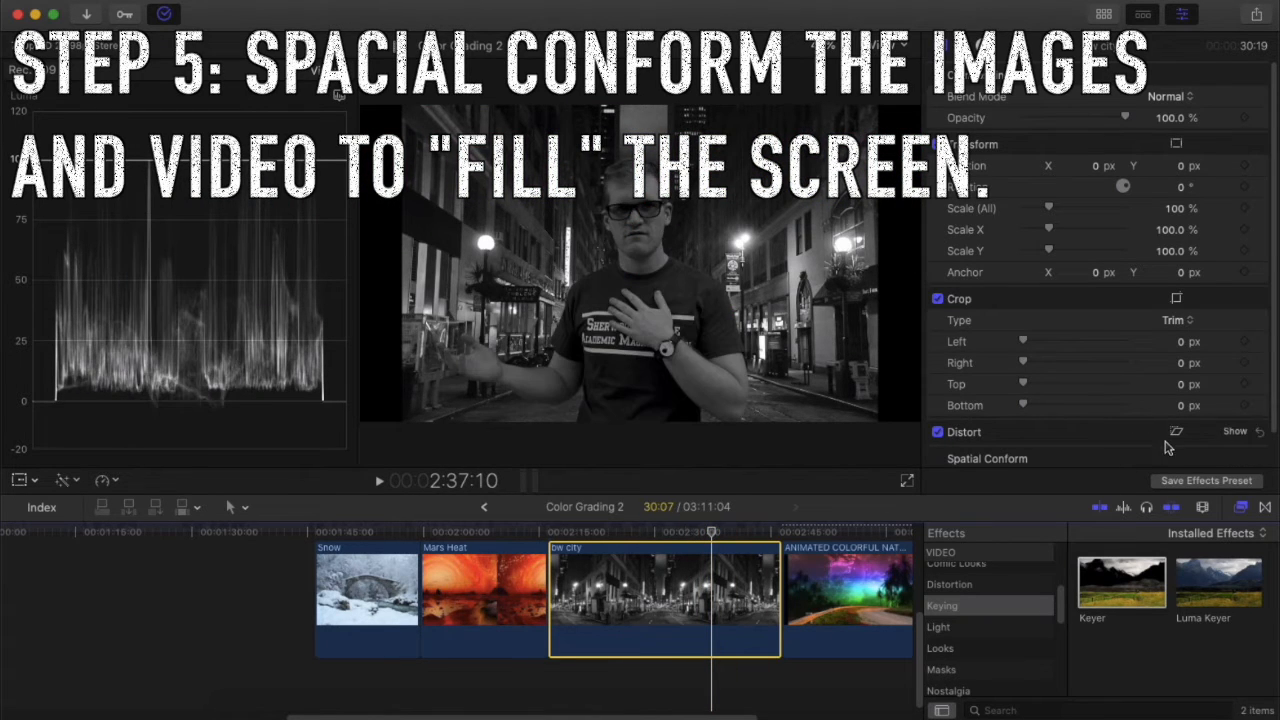
scroll(1164, 450, down, 2)
click(1184, 446)
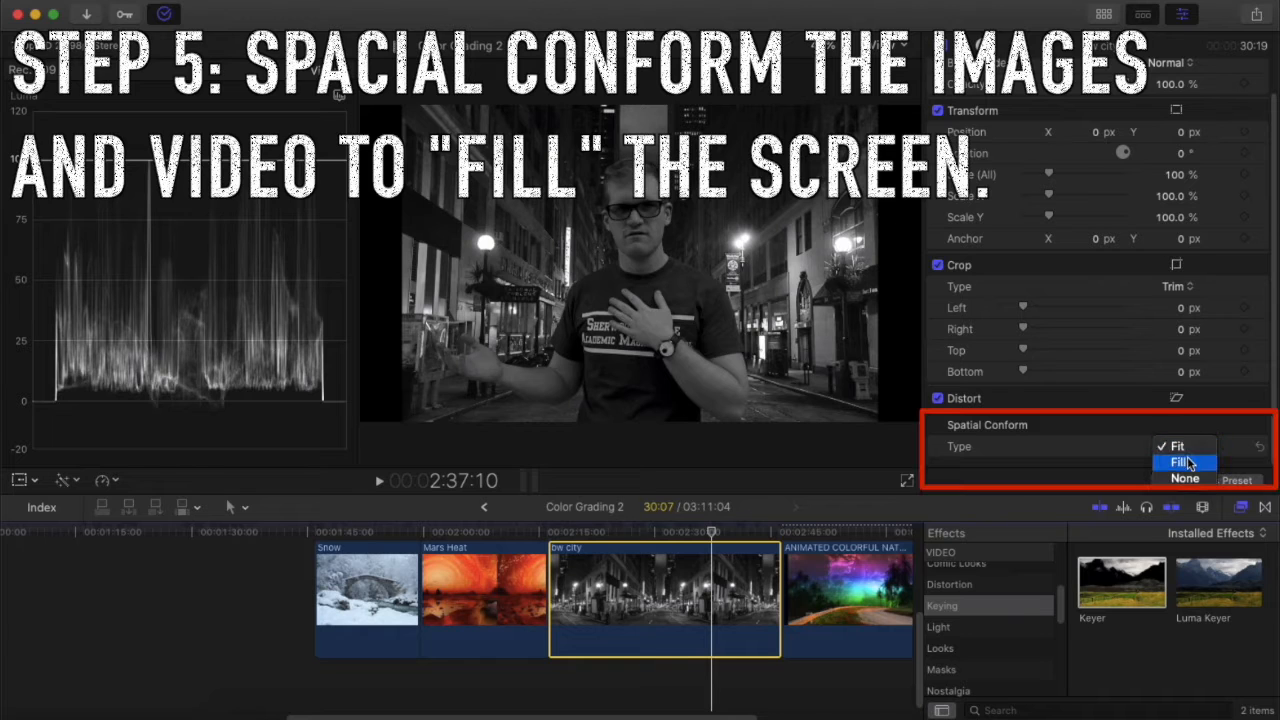
click(1188, 461)
click(484, 585)
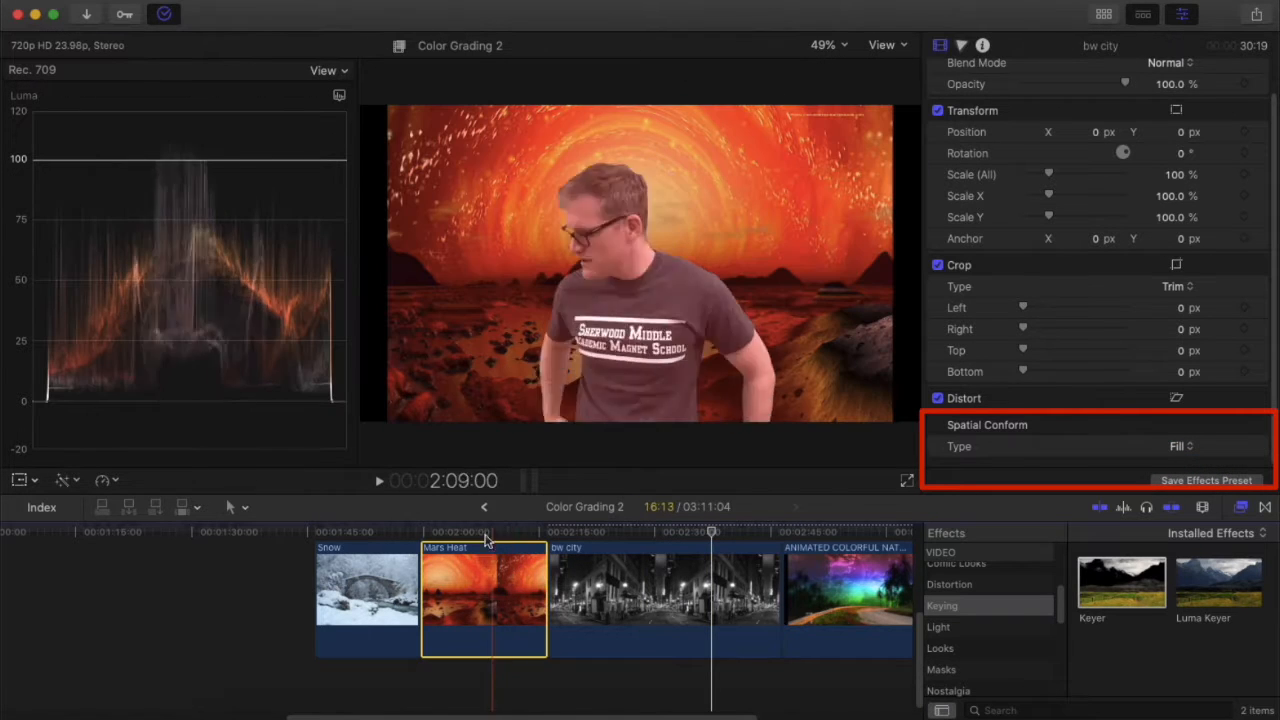
click(484, 532)
scroll(1013, 380, down, 2)
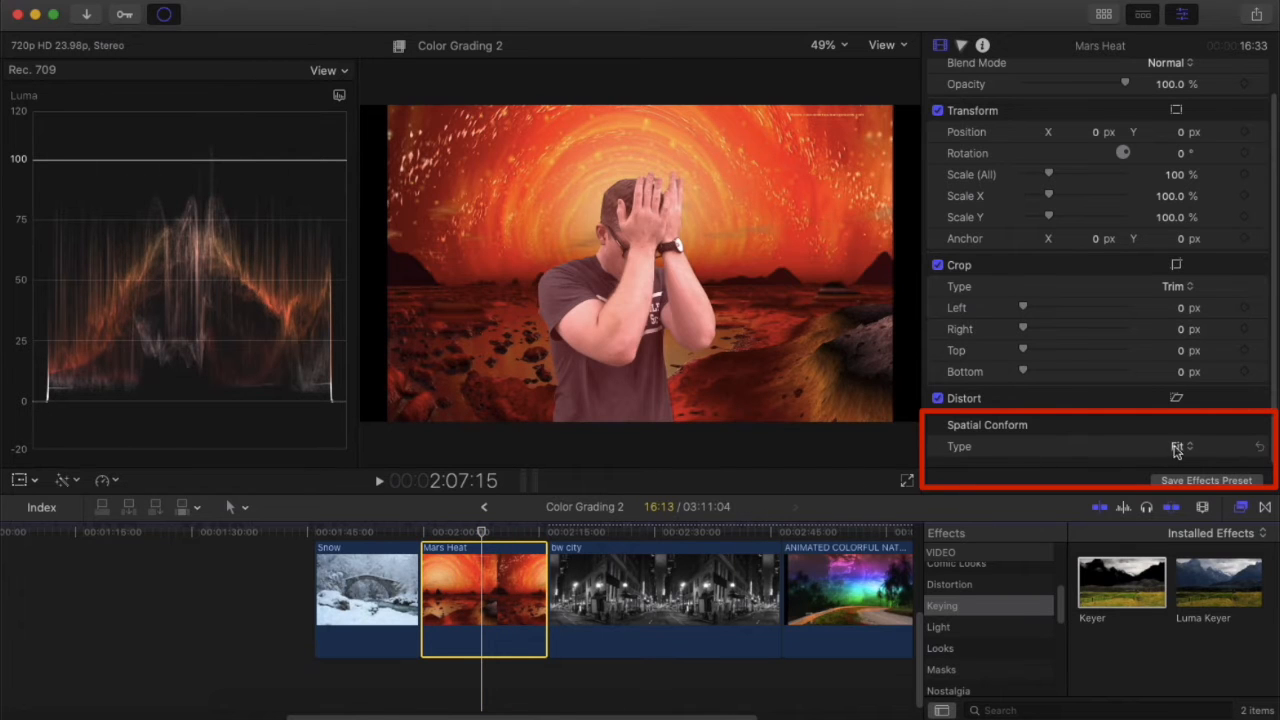
click(1176, 447)
click(1180, 463)
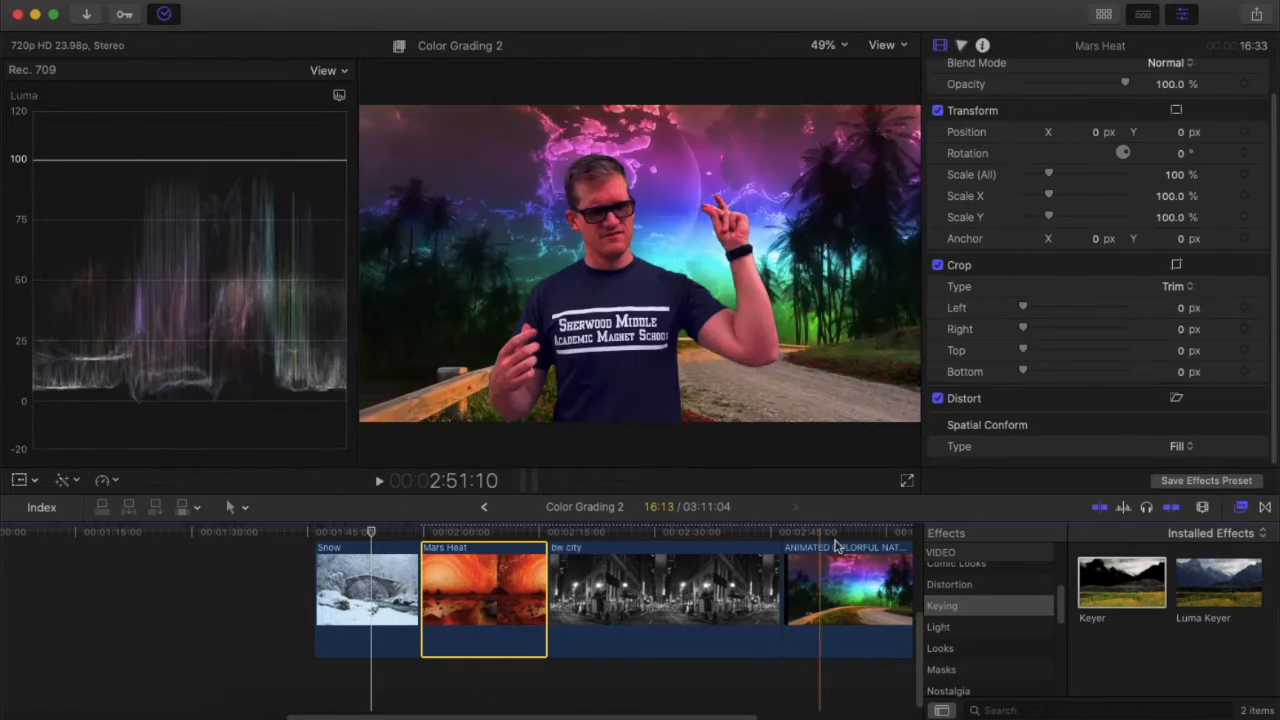
Preview the snow, city and colourful composites, then show the snow clip's Keyer (Edge Distance 3.0, Spill 40.7%).
scroll(435, 600, up, 4)
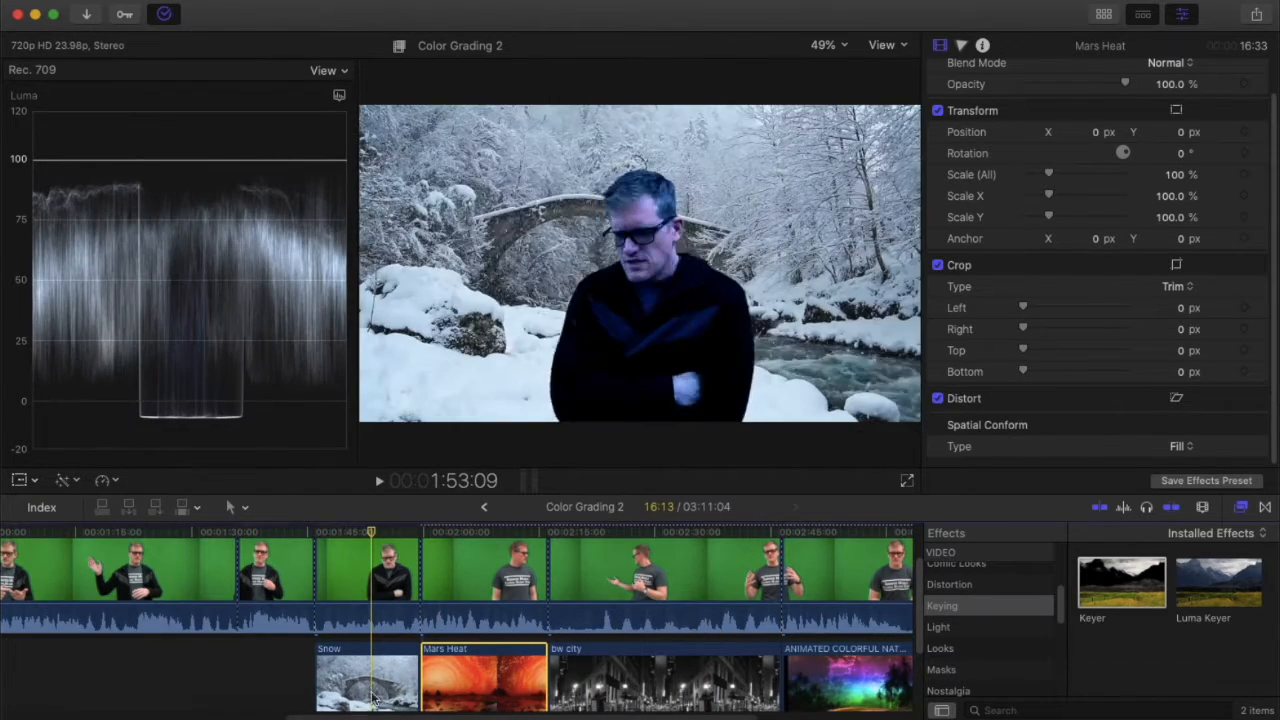
click(382, 676)
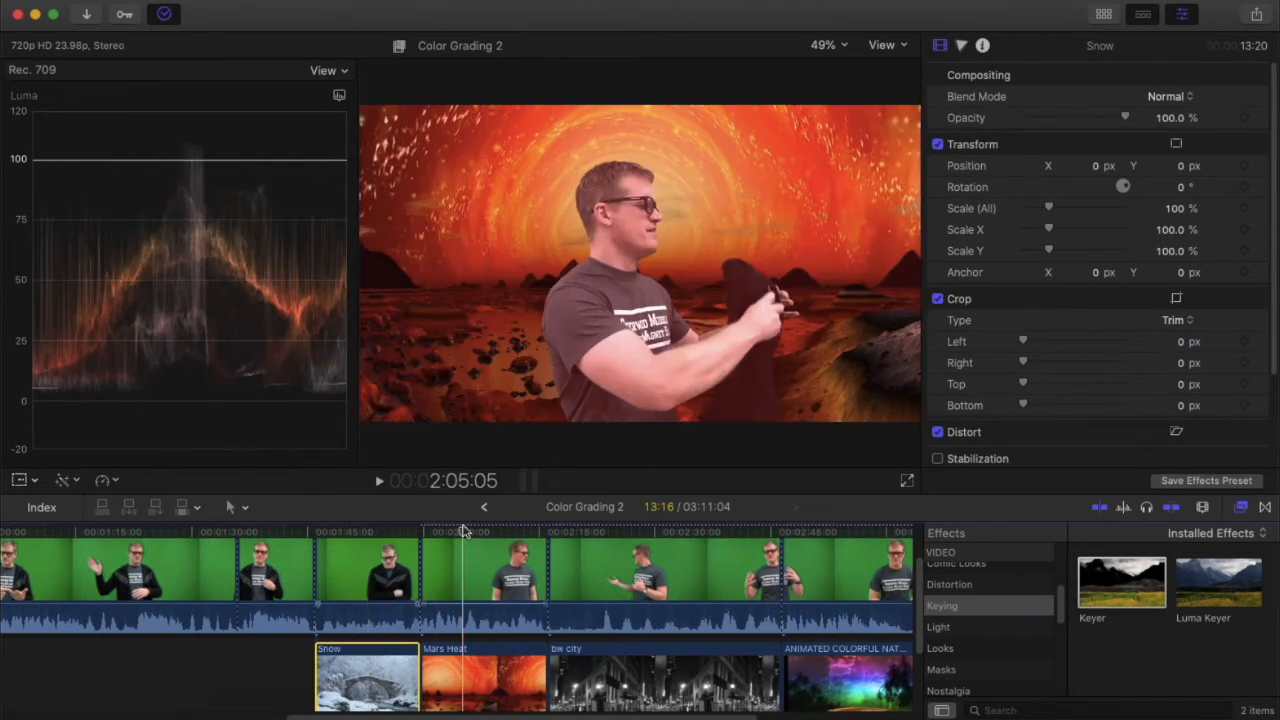
click(643, 535)
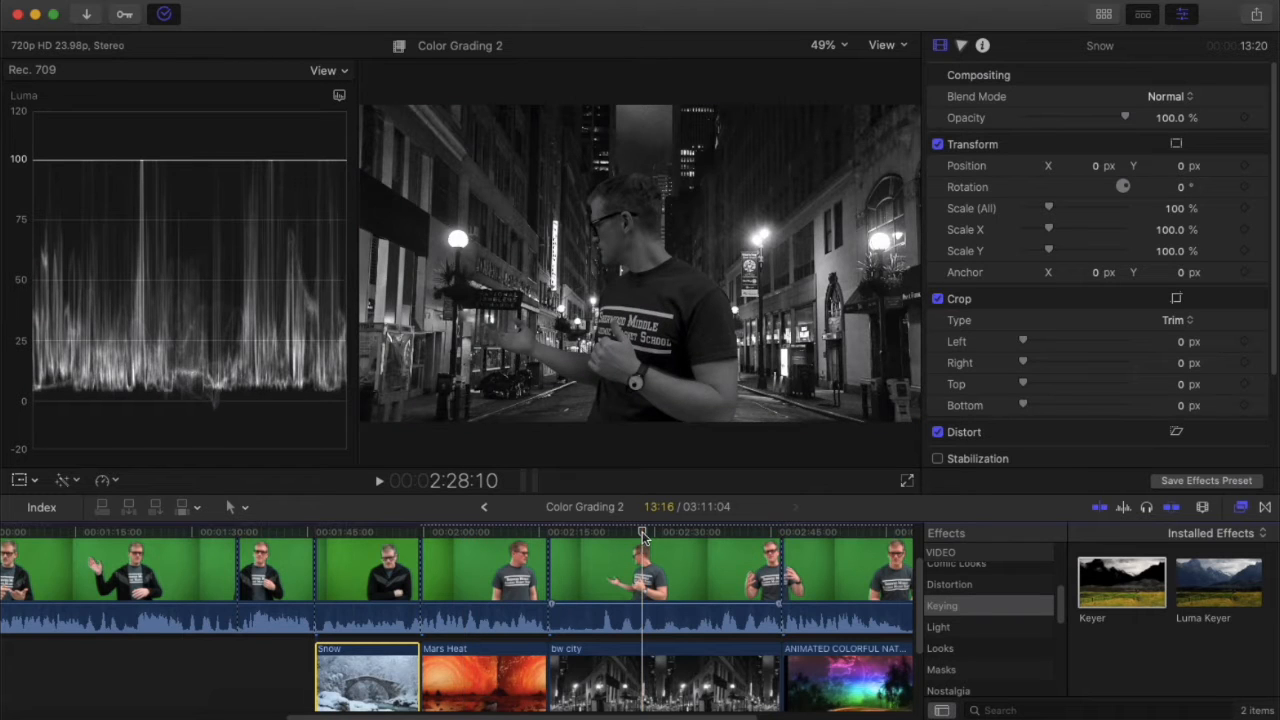
click(853, 538)
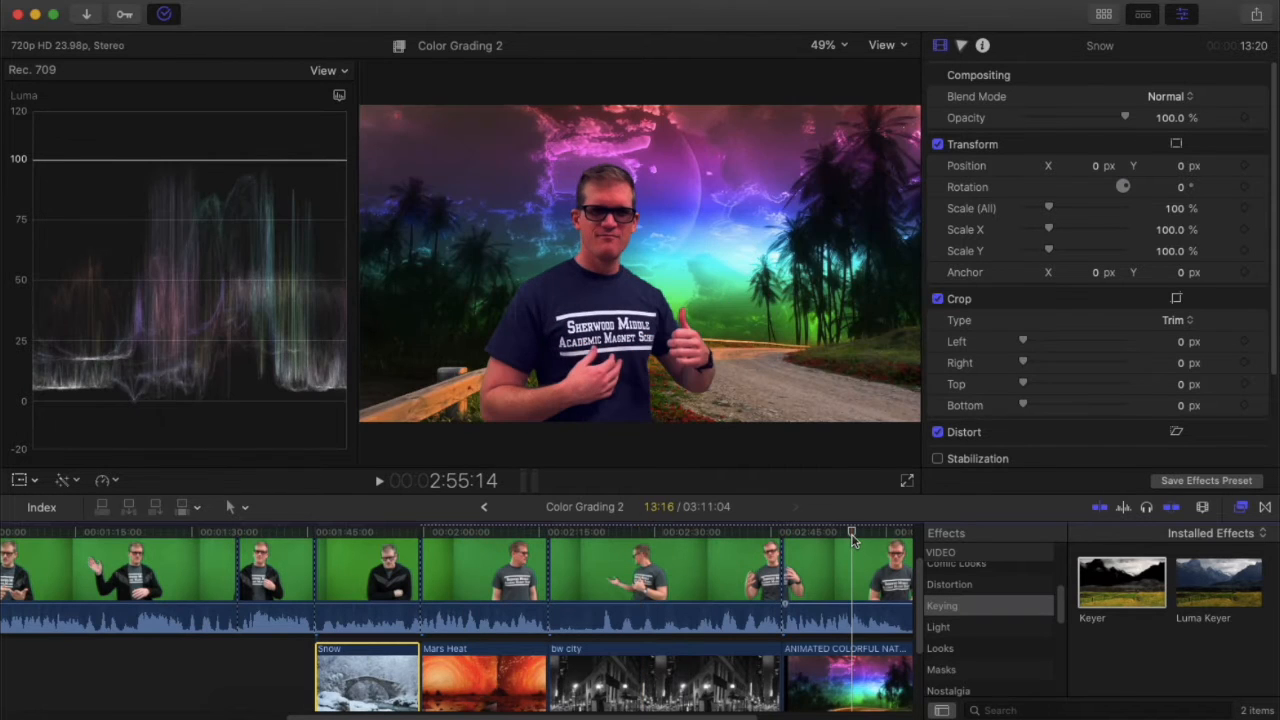
click(358, 536)
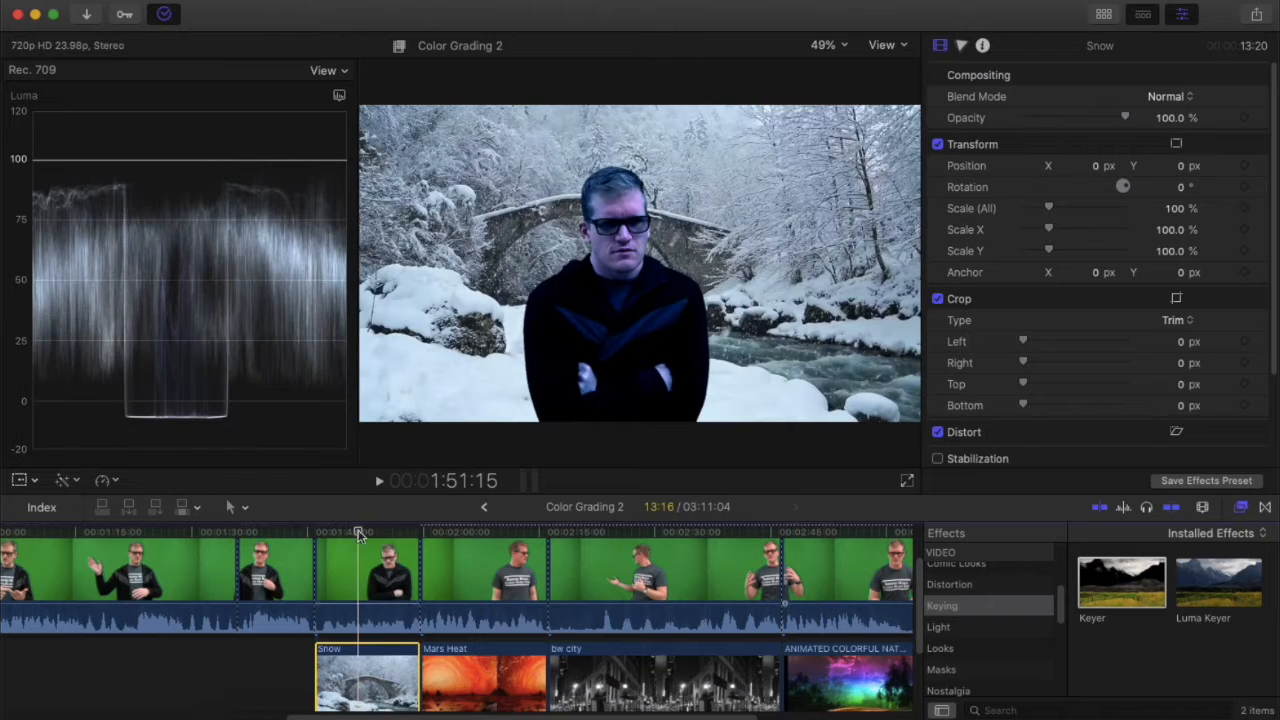
click(373, 585)
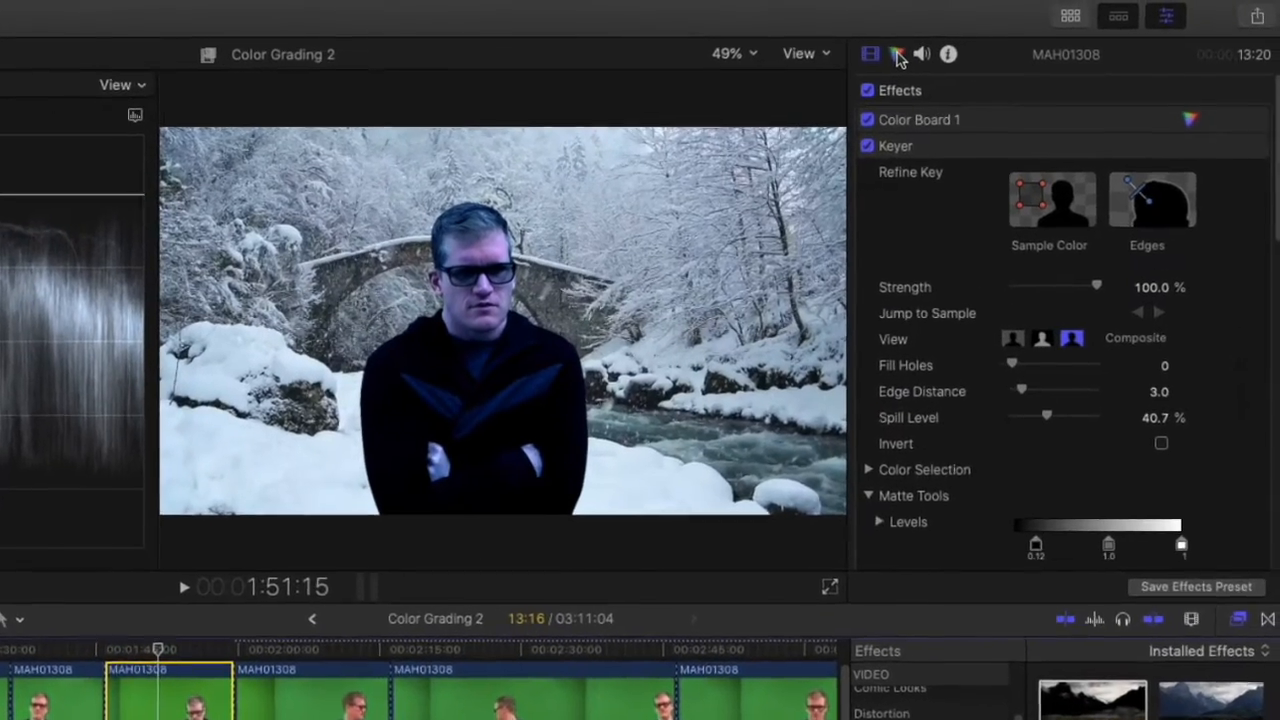
Check Color Board 1 on the snow-keyed clip, then disable its Color Wheels 1 correction.
click(897, 55)
click(980, 89)
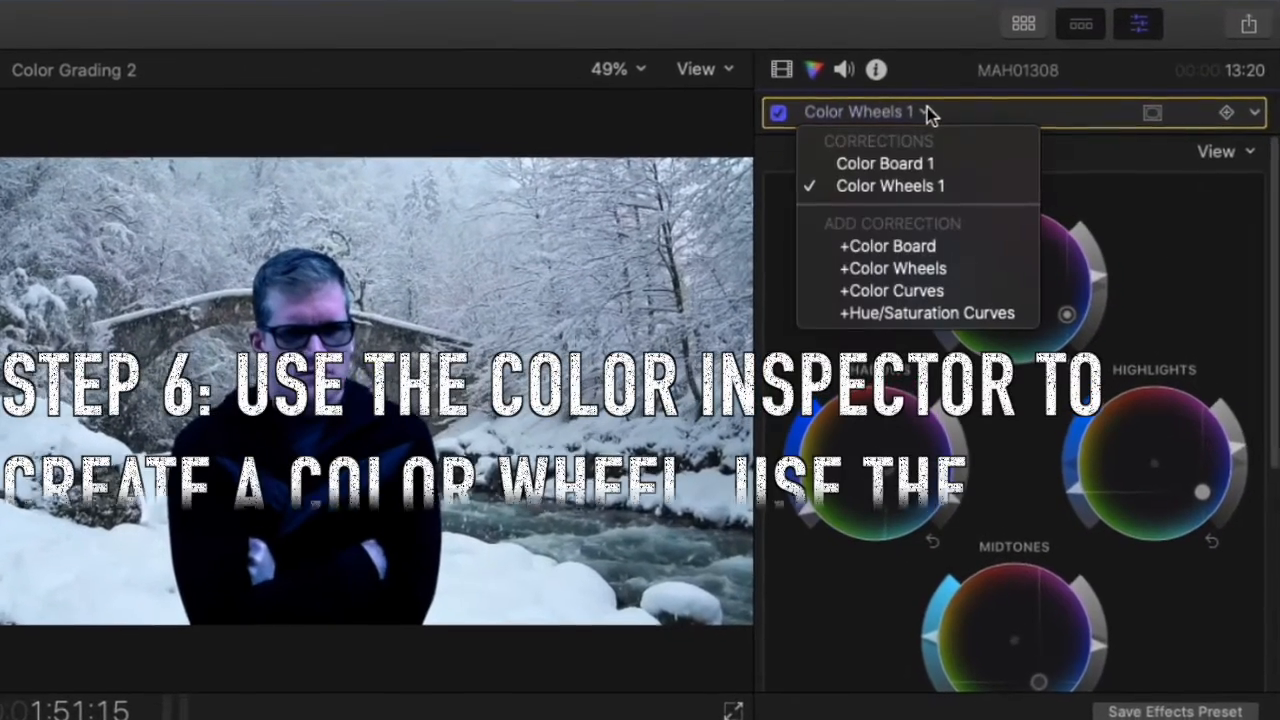
click(910, 163)
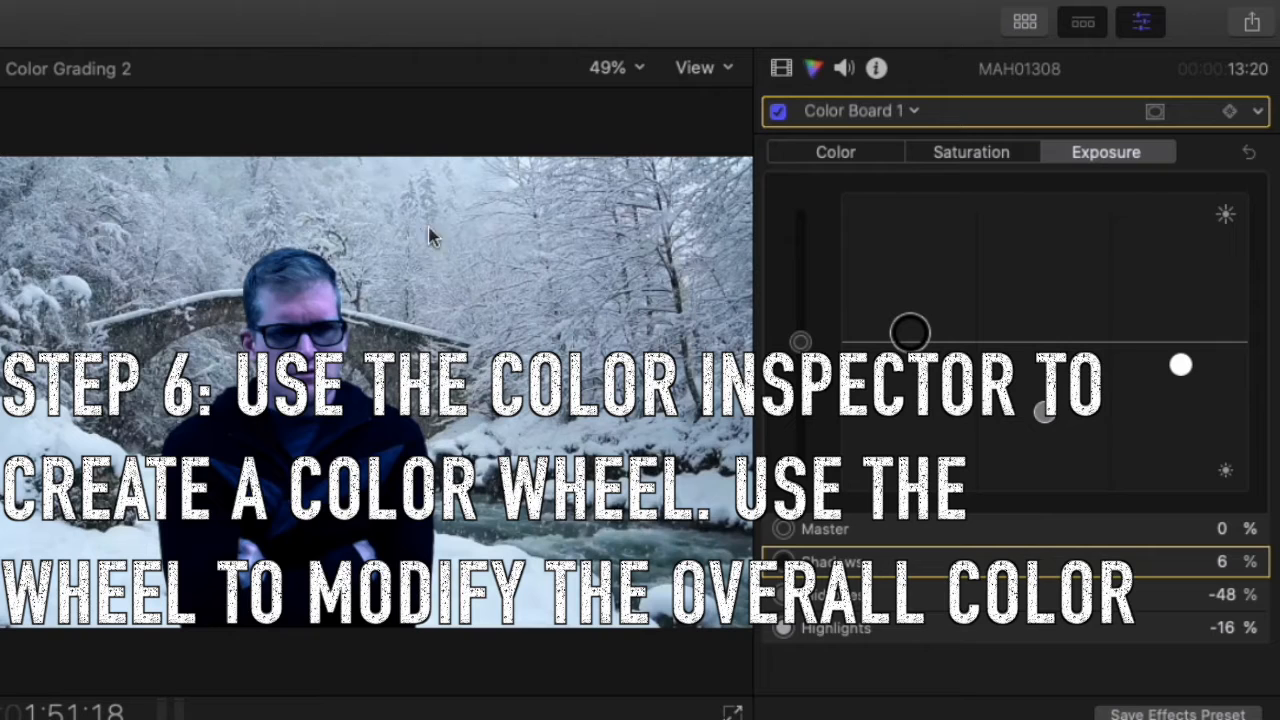
click(914, 112)
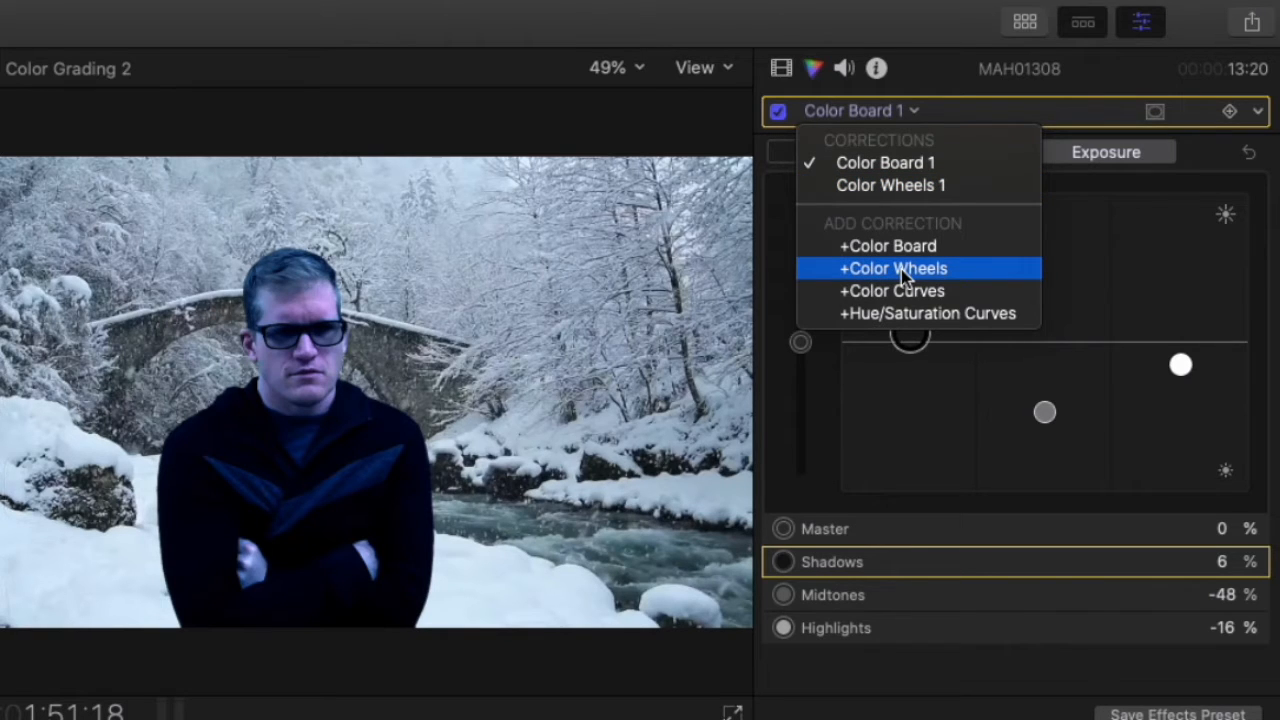
click(904, 188)
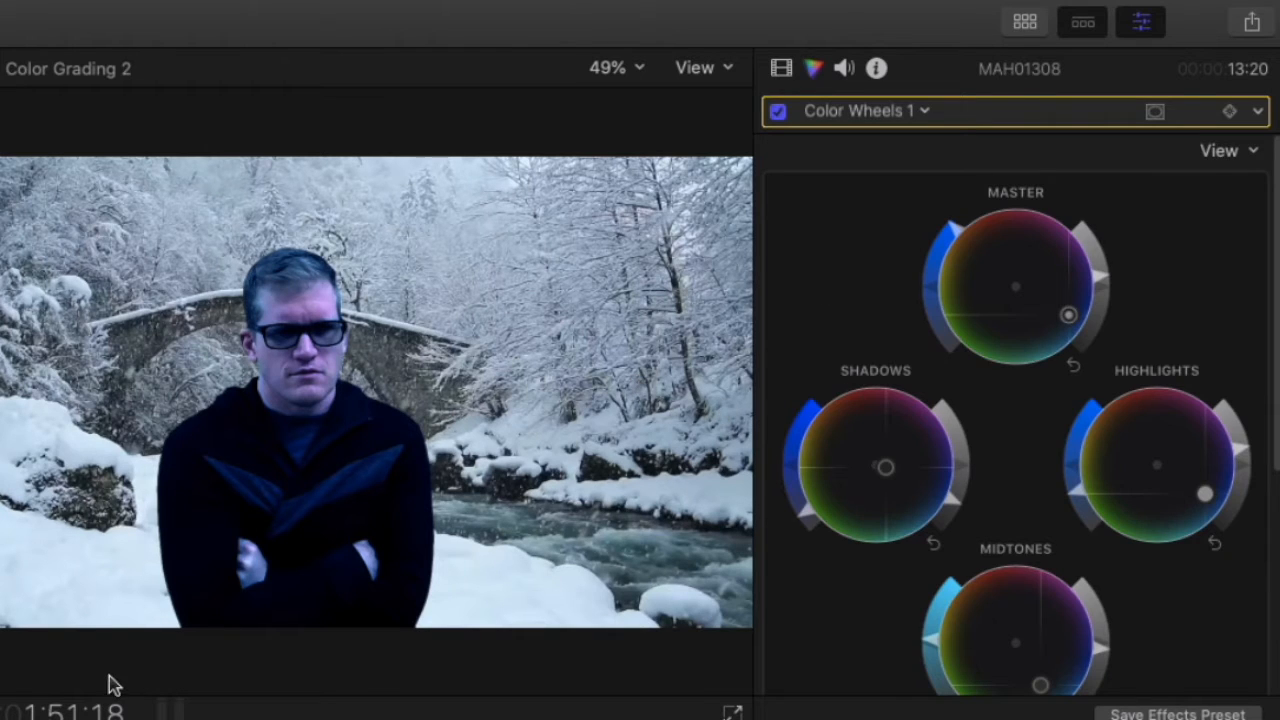
click(778, 113)
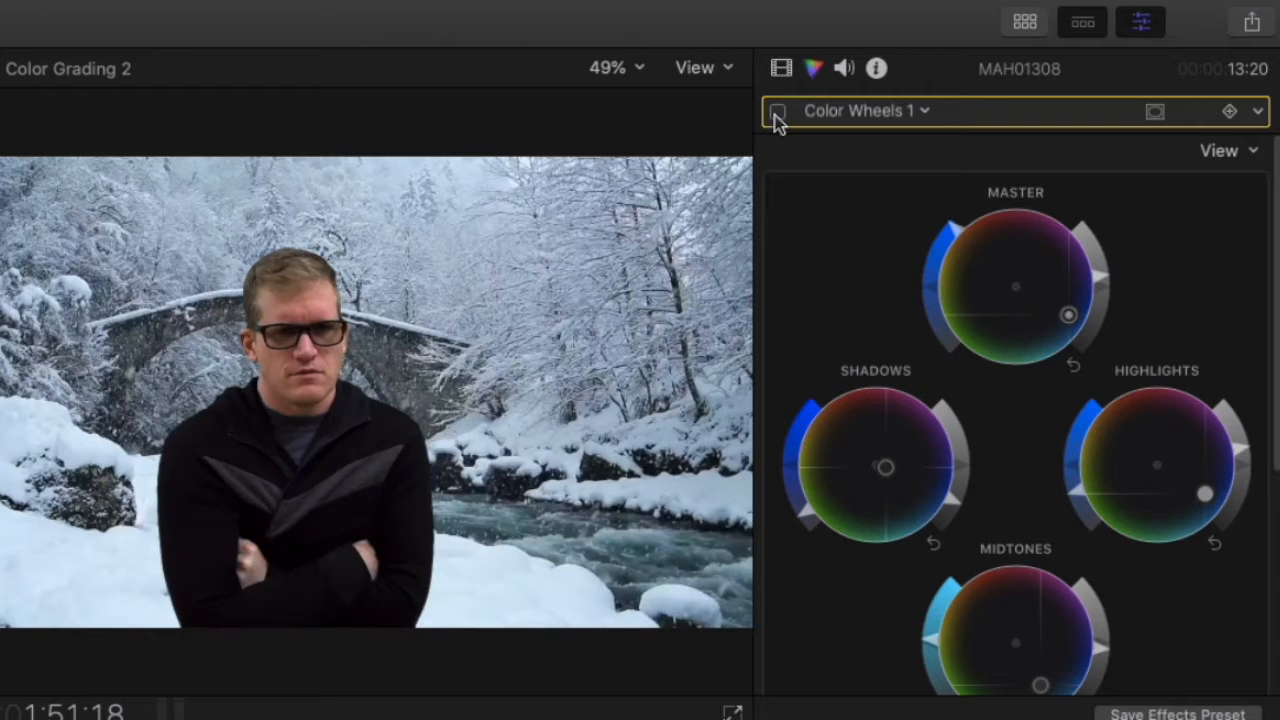
click(926, 112)
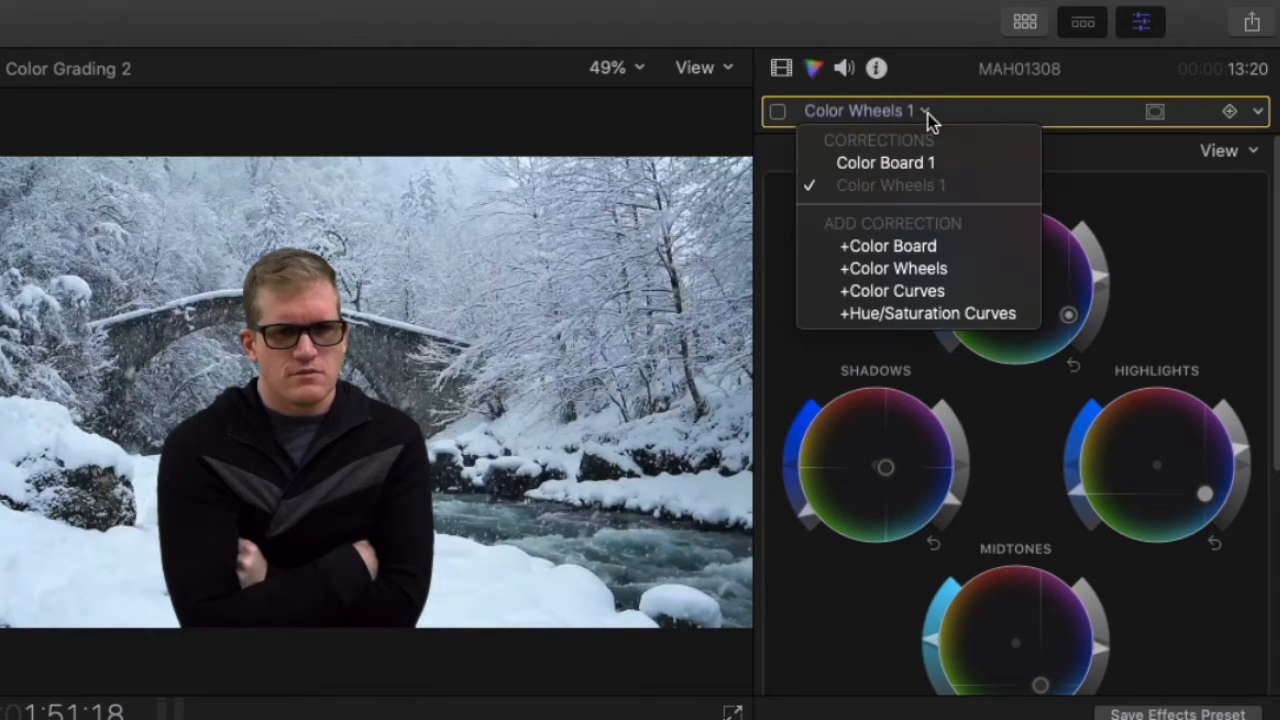
Add Color Wheels 2 and shift Master, Shadows, Highlights and Midtones toward blue, lowering shadows saturation.
click(918, 270)
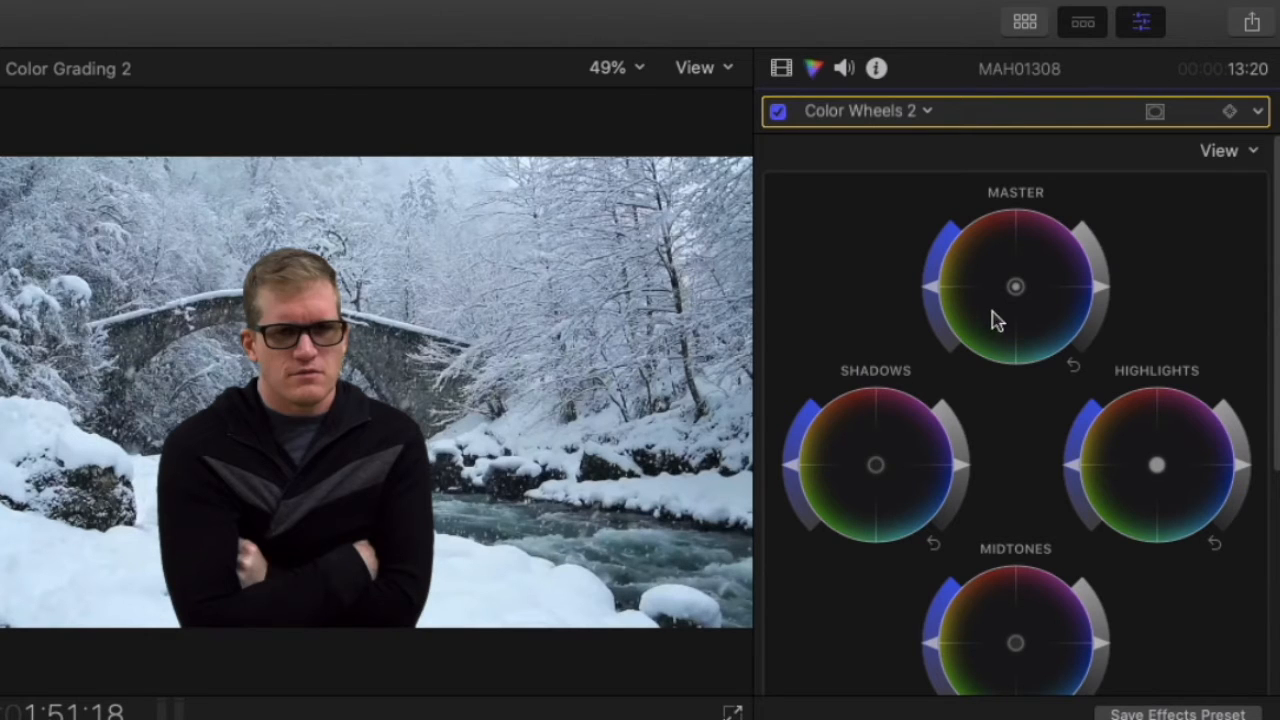
drag(1020, 295, 1276, 446)
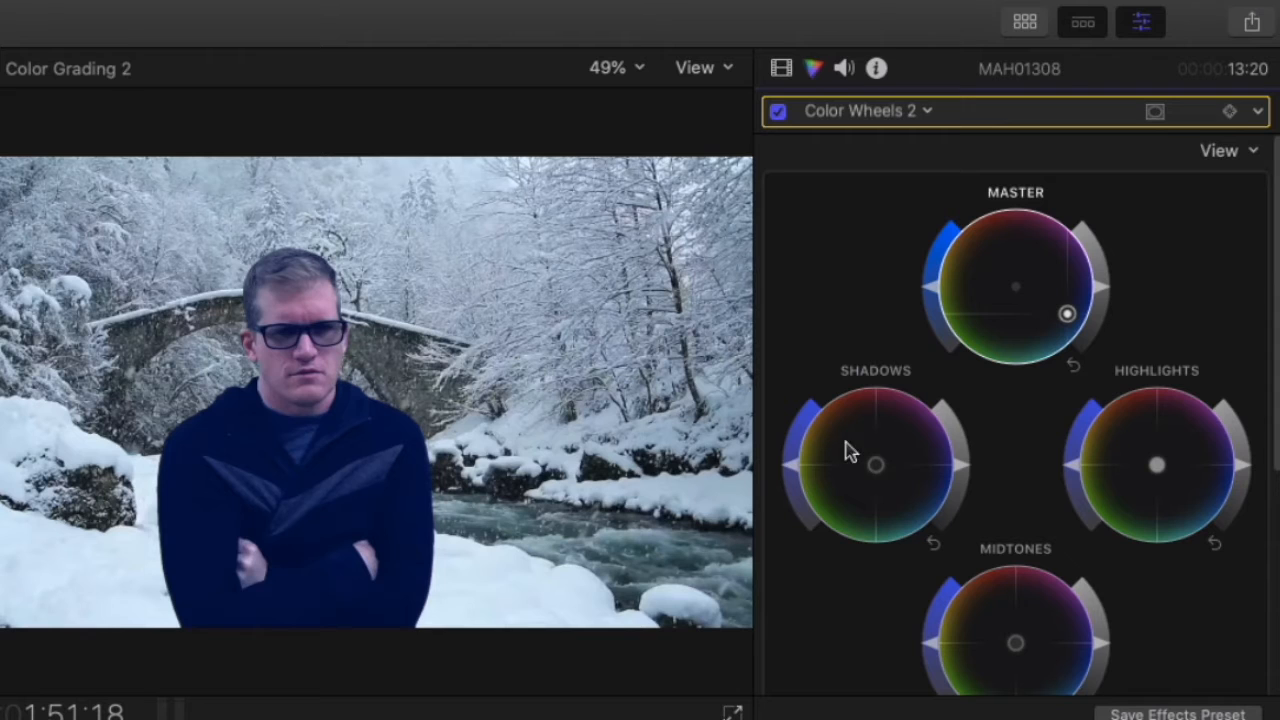
drag(875, 465, 1086, 531)
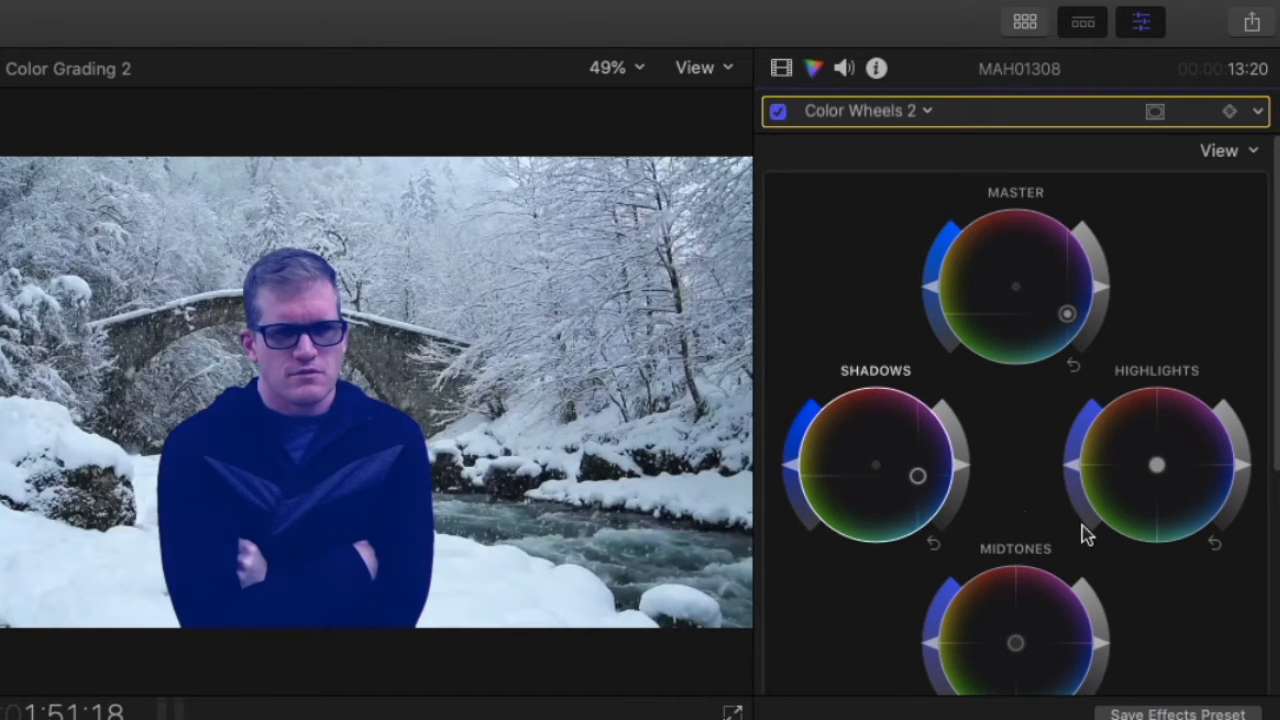
drag(1155, 475, 1183, 475)
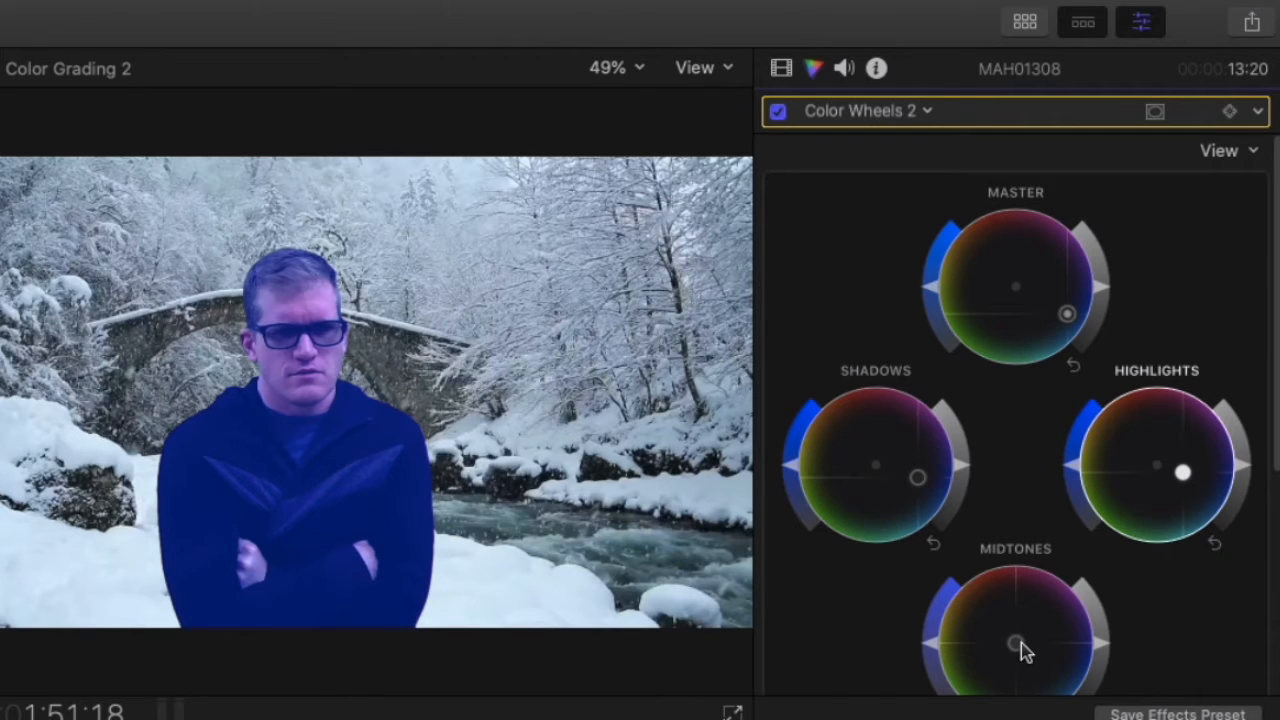
drag(1020, 645, 1130, 717)
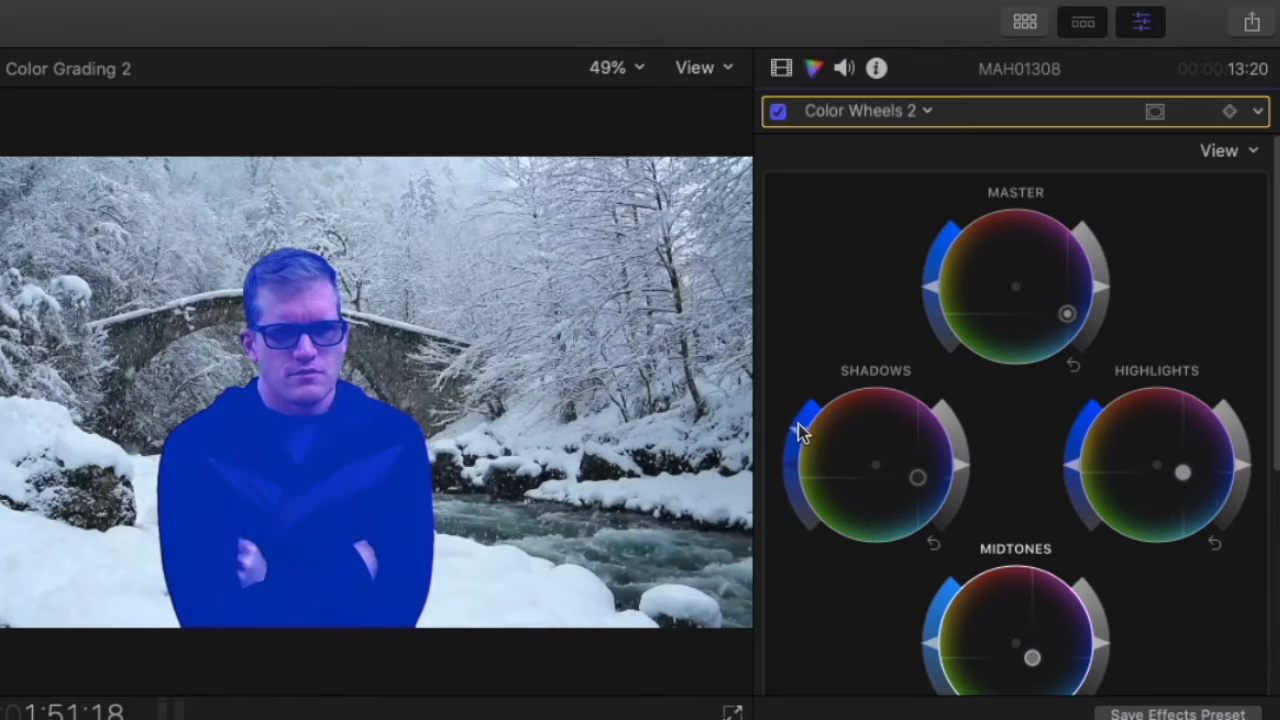
drag(806, 458, 805, 505)
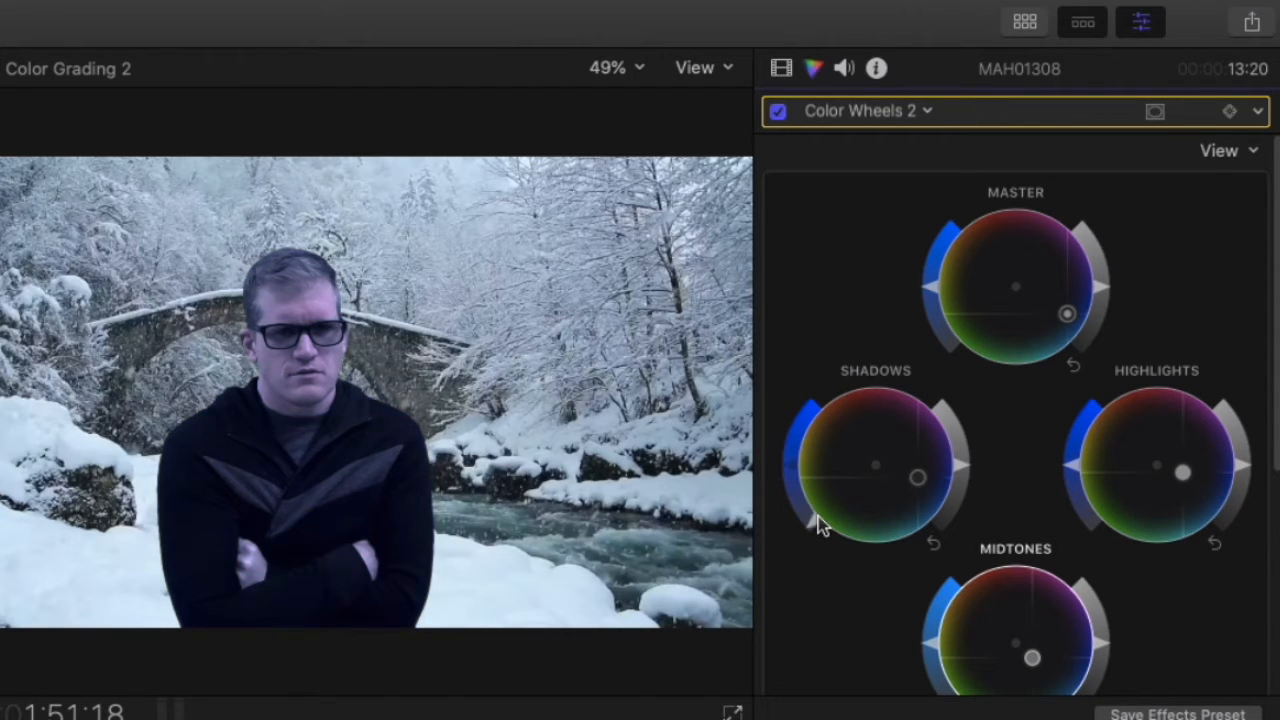
mouse_move(801, 502)
mouse_down()
mouse_move(820, 530)
mouse_move(803, 491)
mouse_move(831, 393)
mouse_move(820, 431)
mouse_move(814, 419)
mouse_move(811, 491)
mouse_up()
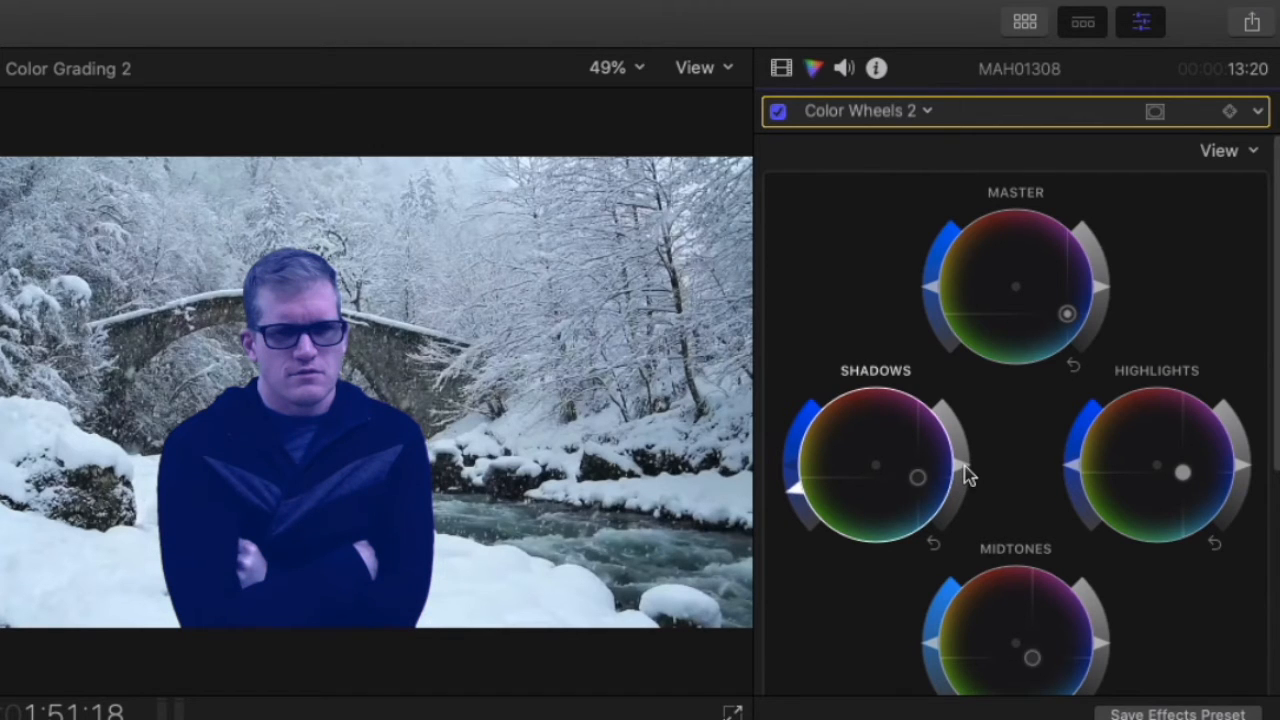
Tune Color Wheels 2's Shadows, Master and Highlights sliders so the presenter becomes a darker, muted navy blue.
drag(966, 470, 950, 400)
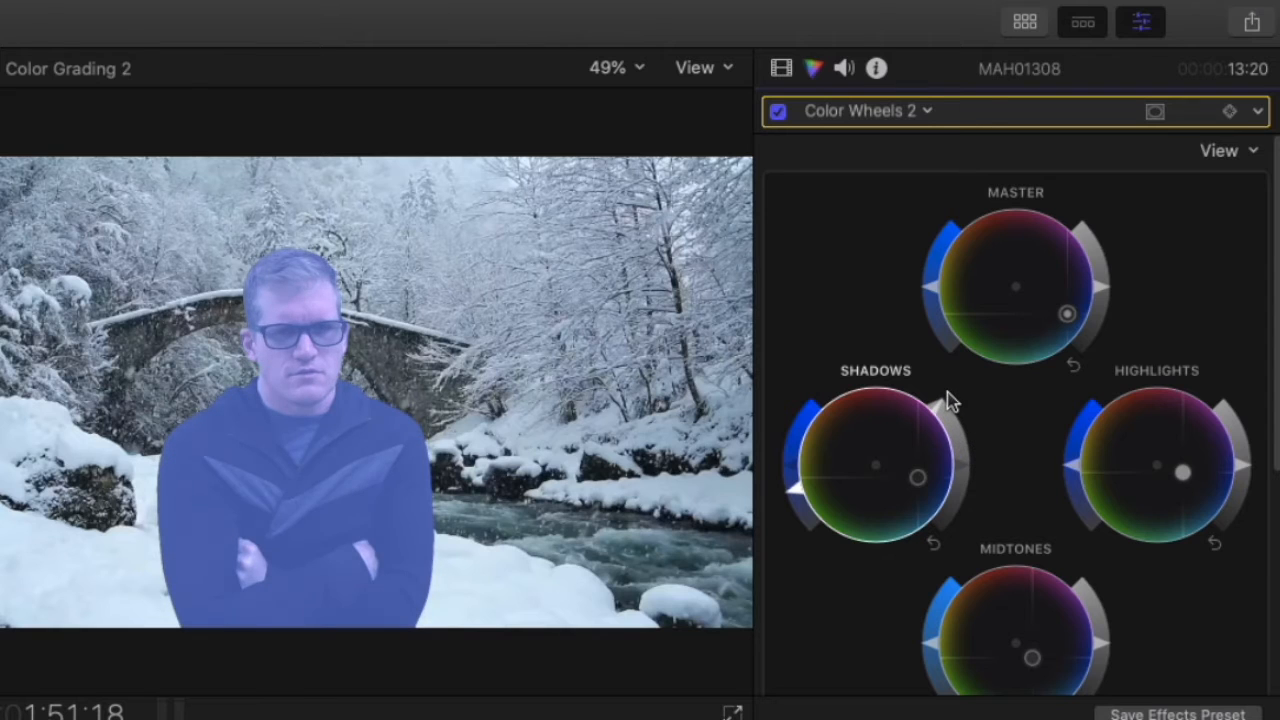
mouse_move(796, 489)
mouse_down()
mouse_move(809, 367)
mouse_move(806, 506)
mouse_up()
drag(937, 414, 982, 482)
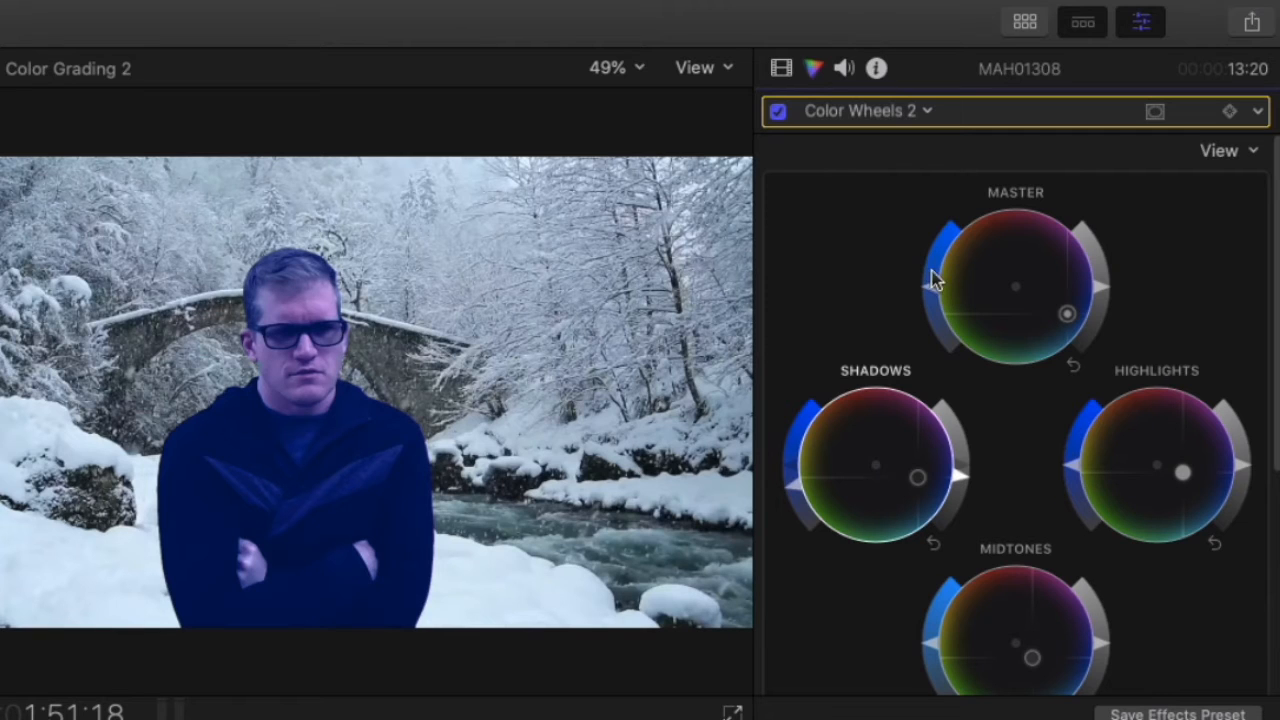
drag(932, 271, 938, 317)
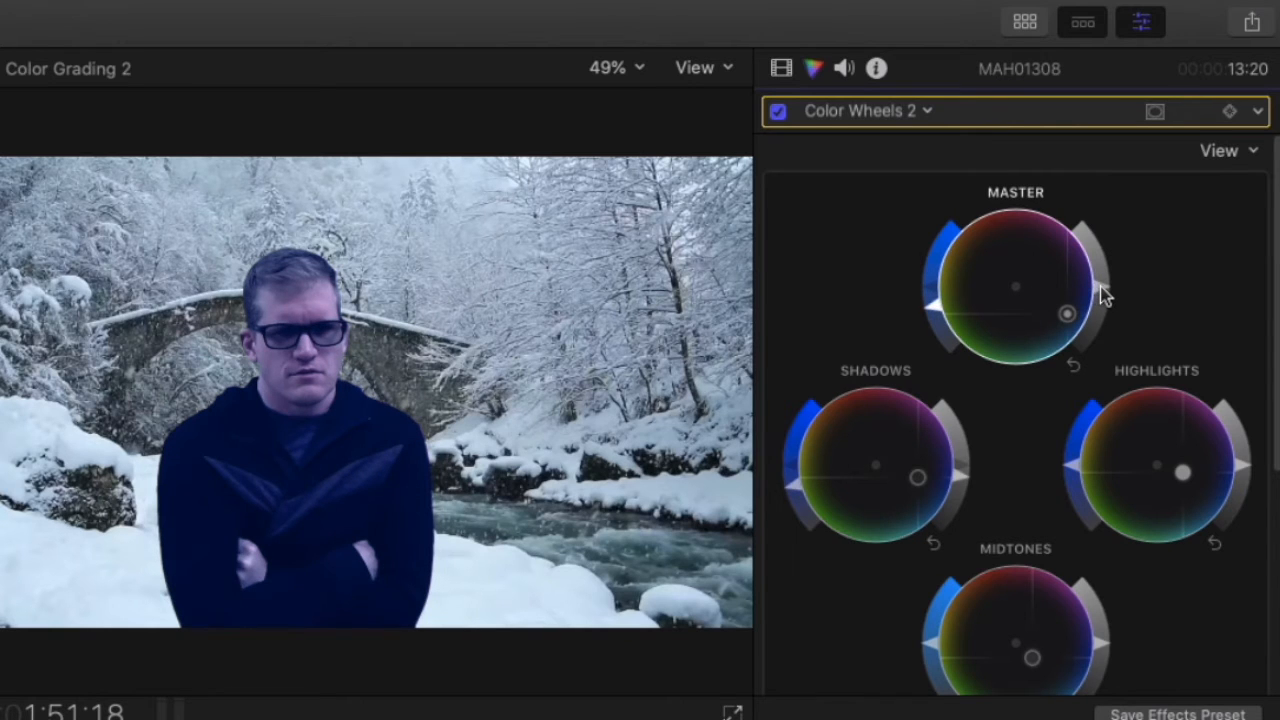
mouse_move(1103, 293)
mouse_down()
mouse_move(1100, 329)
mouse_move(1100, 237)
mouse_move(1103, 277)
mouse_move(1108, 263)
mouse_move(1118, 287)
mouse_up()
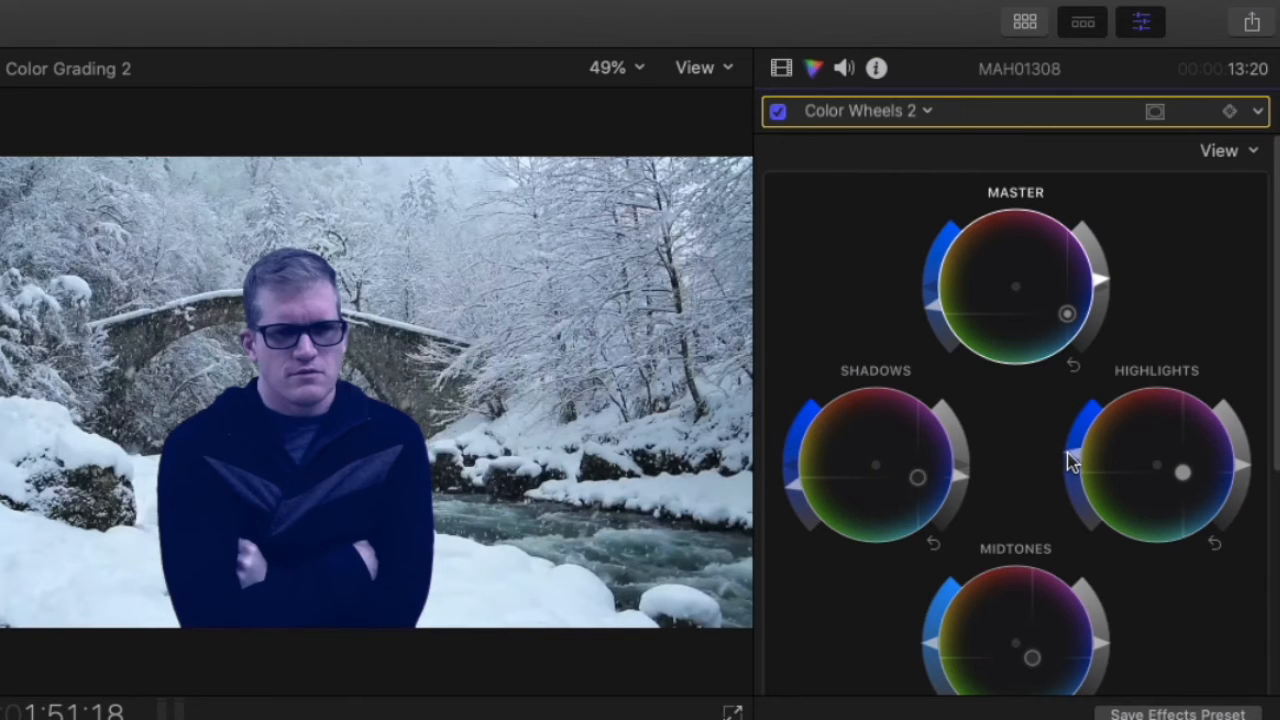
mouse_move(1065, 478)
mouse_down()
mouse_move(1066, 495)
mouse_move(1066, 439)
mouse_up()
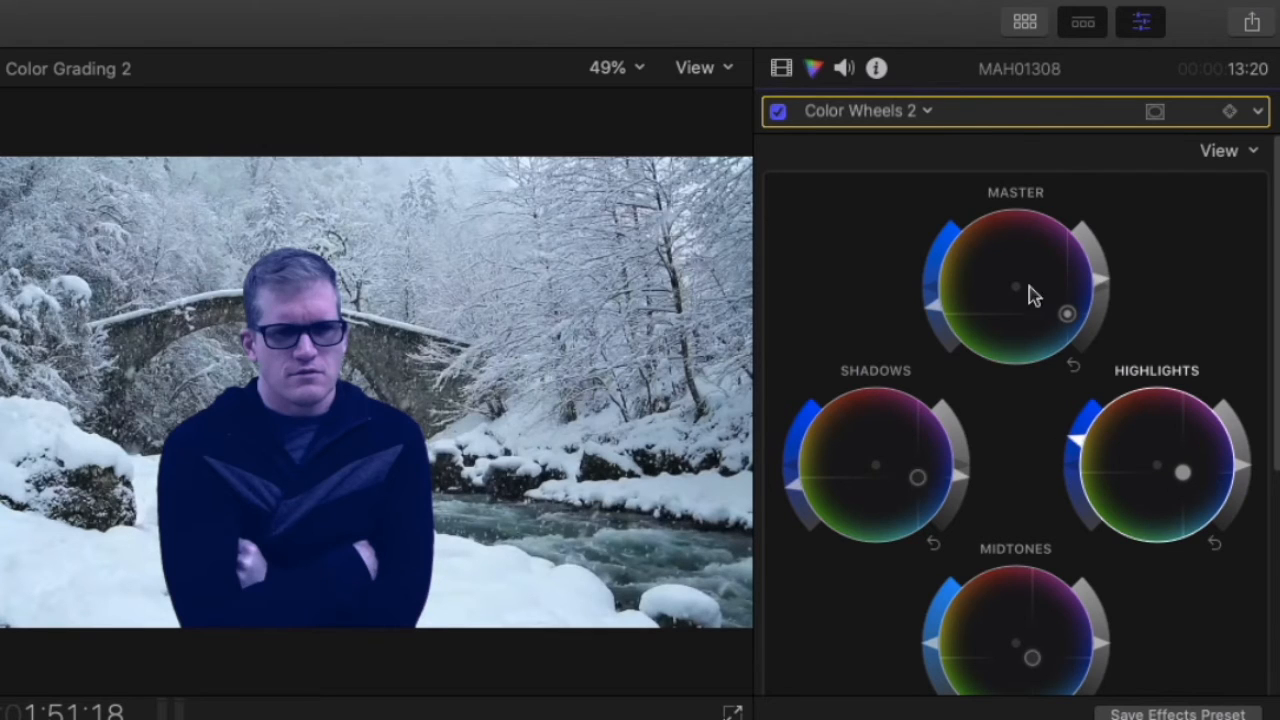
Disable Color Wheels 2 and switch back to an enabled Color Wheels 1 correction.
click(778, 112)
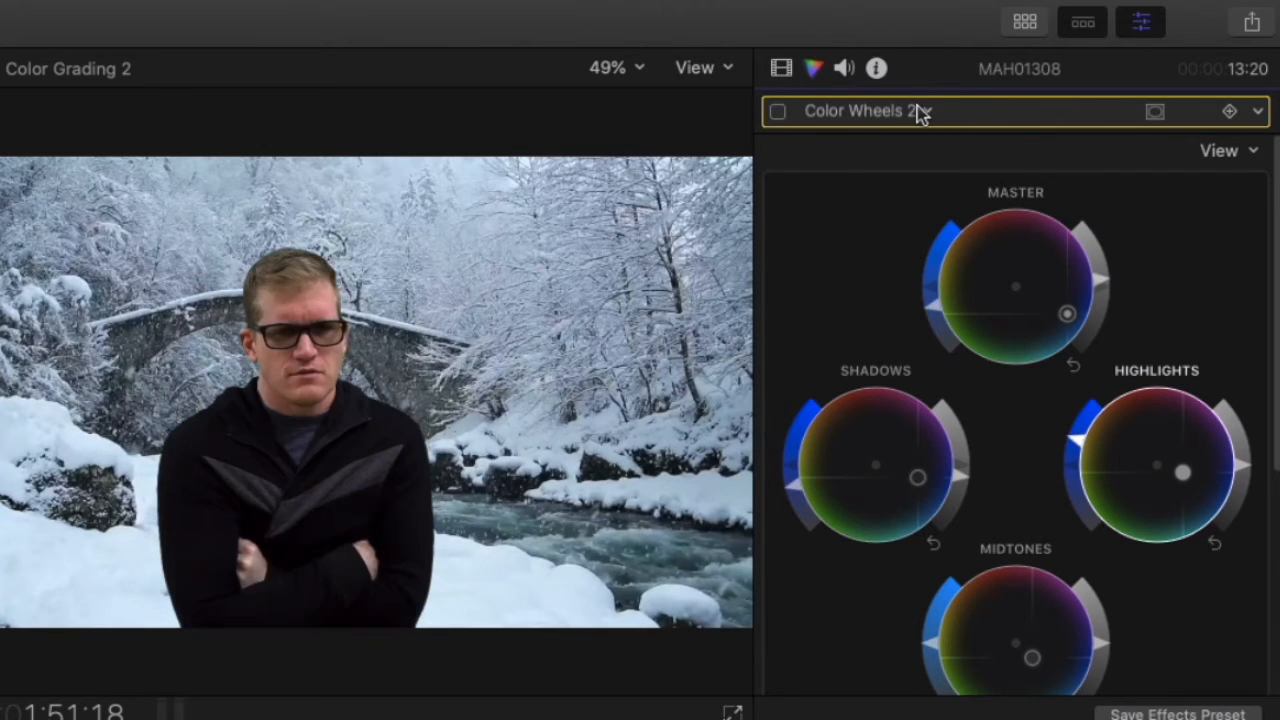
click(920, 111)
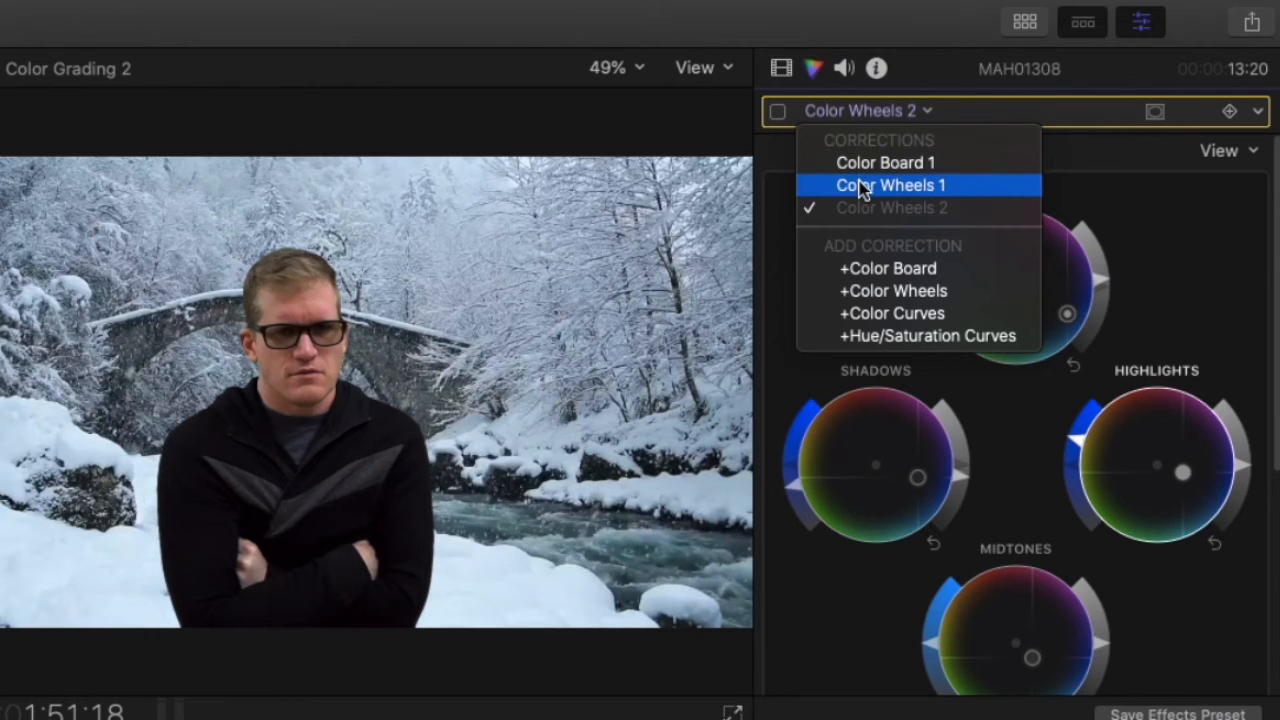
click(860, 186)
click(776, 113)
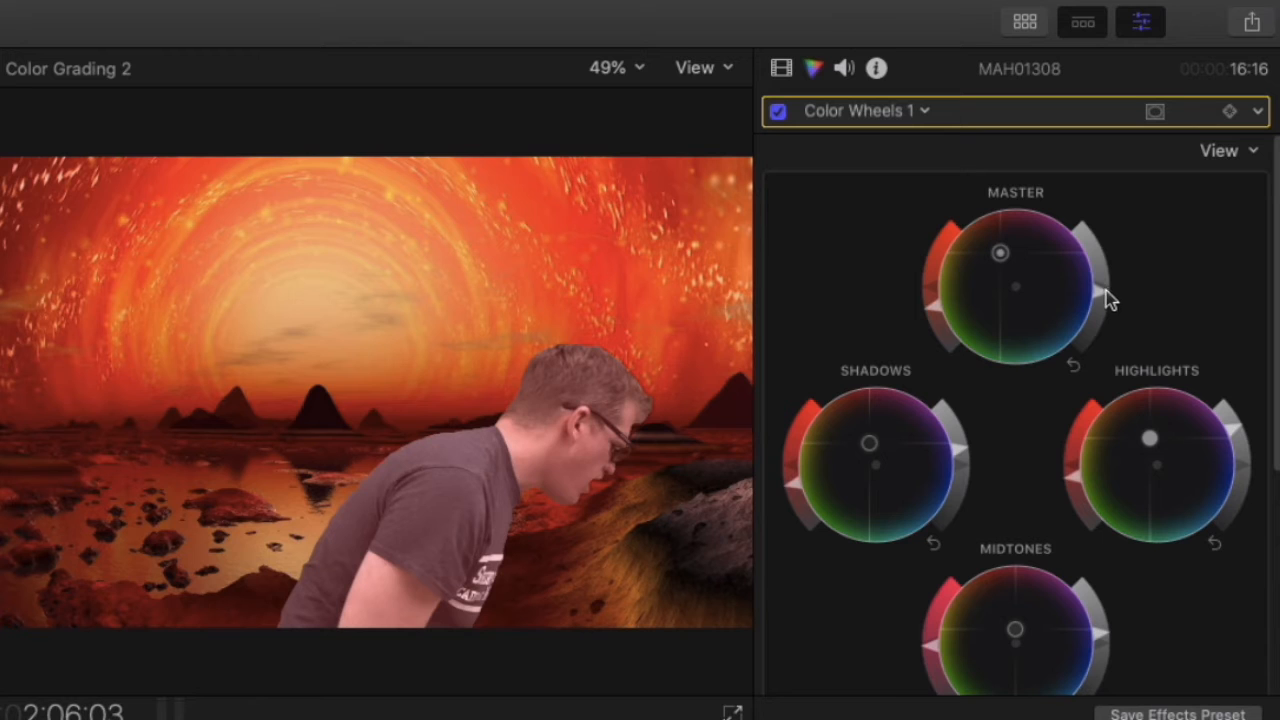
Raise the Master brightness and lower the Shadows saturation of the Mars clip's presenter.
drag(1108, 300, 1102, 338)
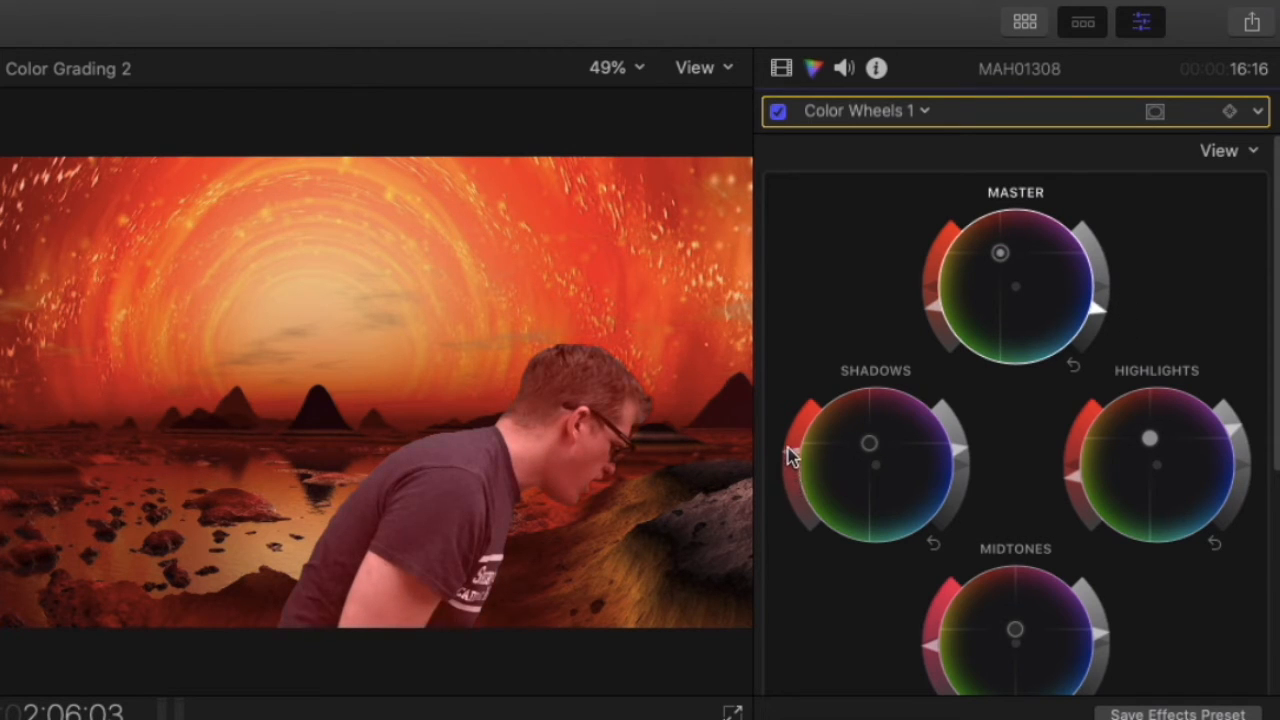
drag(800, 422, 789, 467)
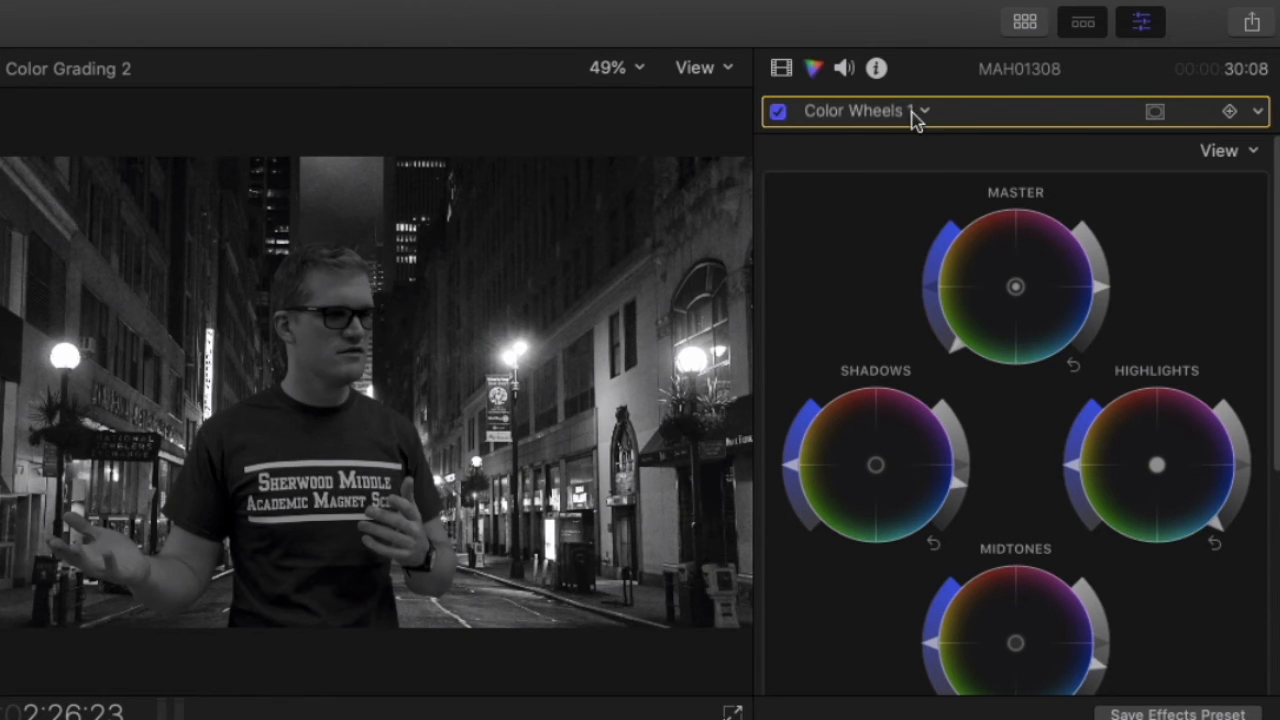
Try Color Board 1 Master saturation at -100%, then reset it to 0%.
click(913, 113)
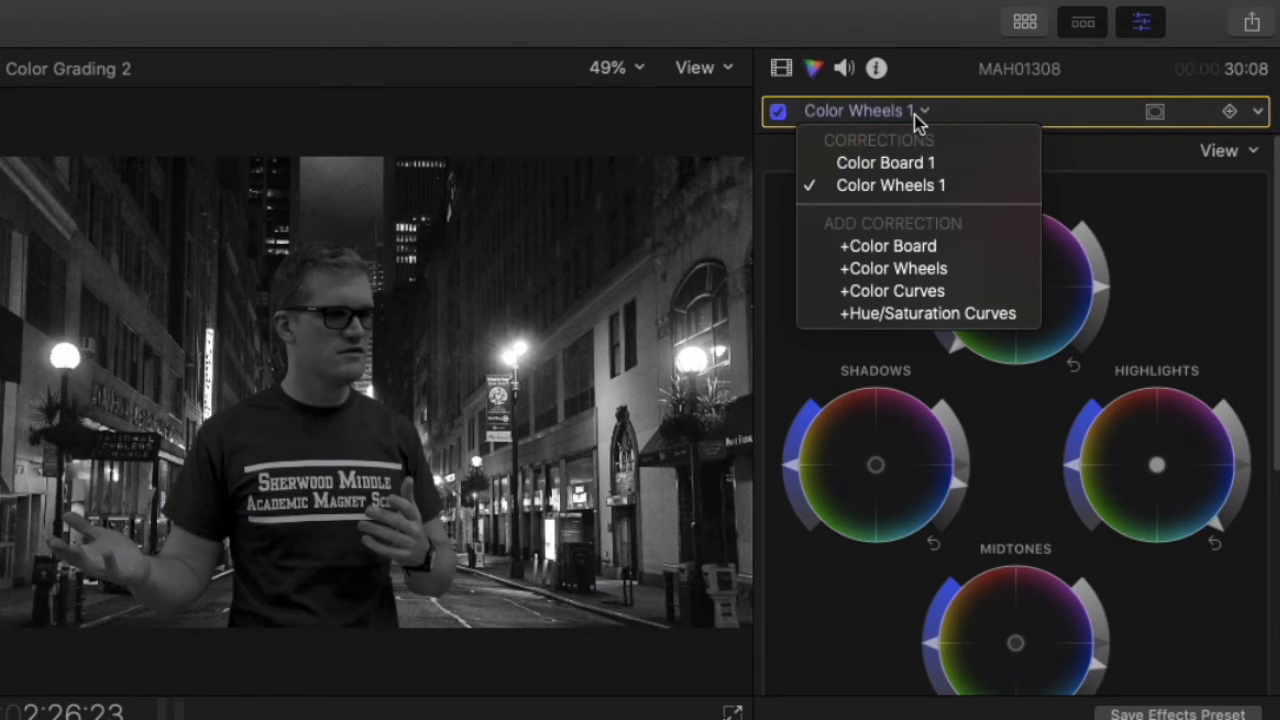
click(910, 165)
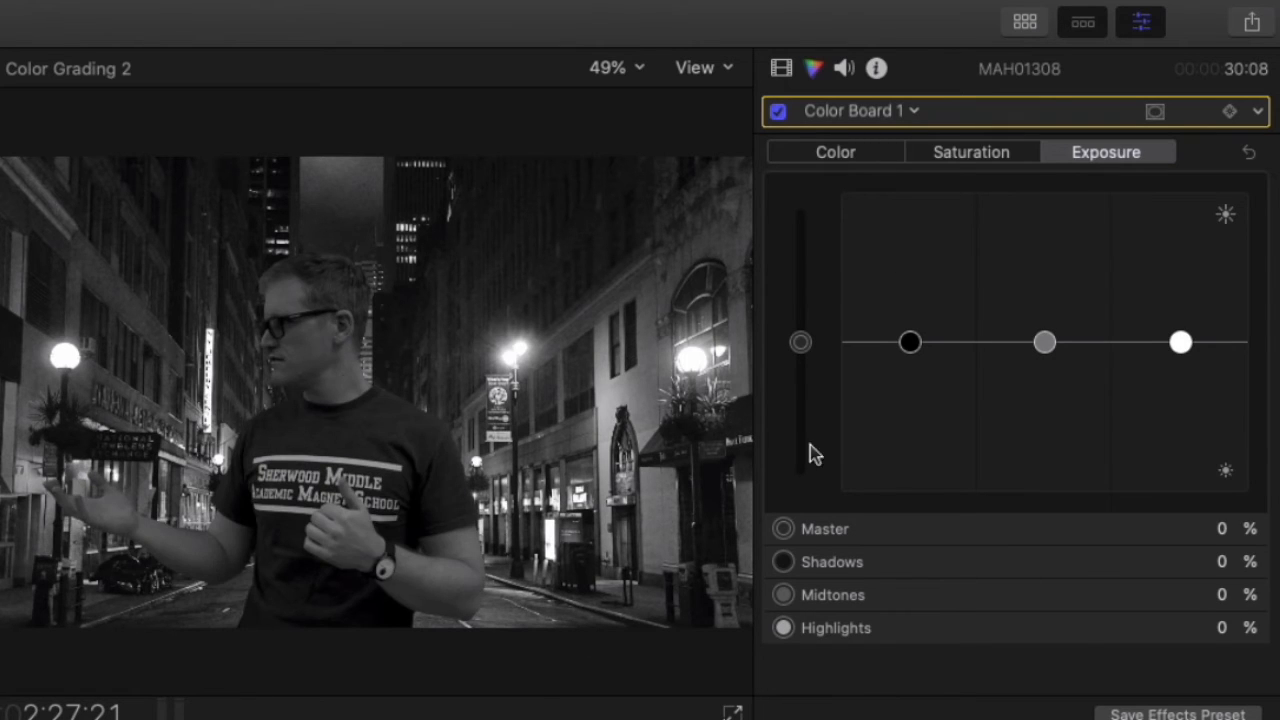
click(967, 158)
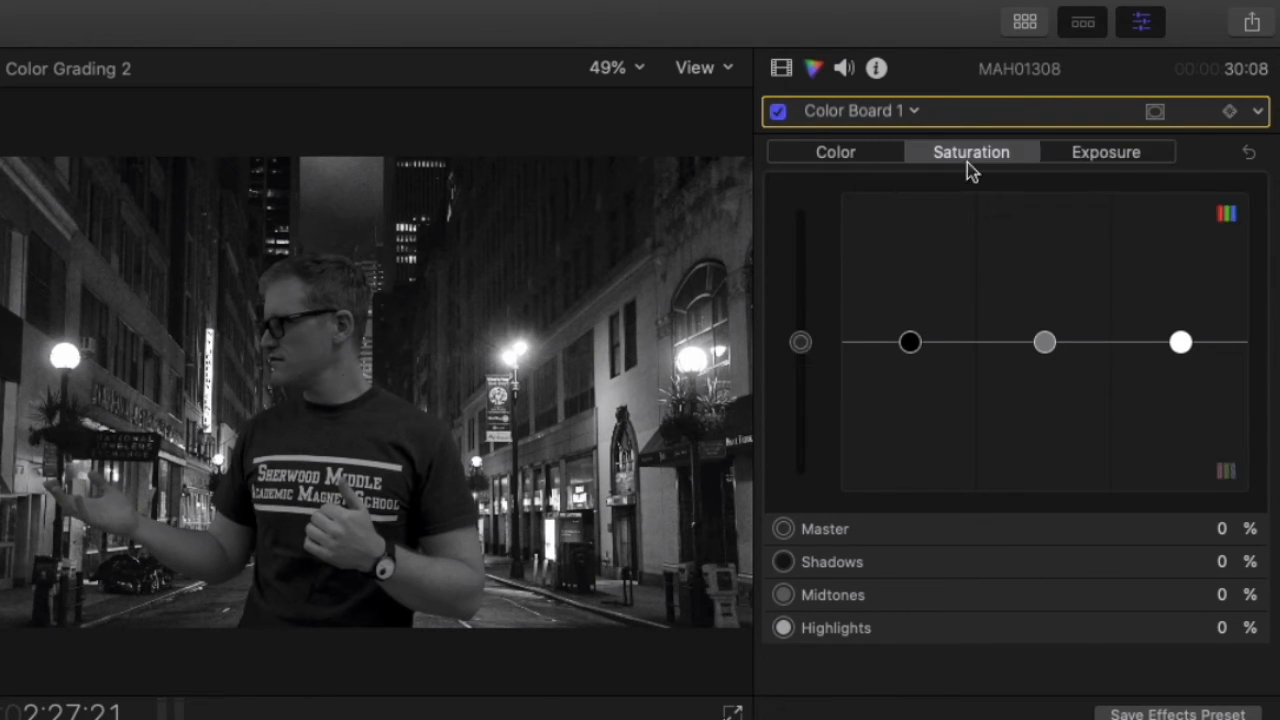
click(803, 345)
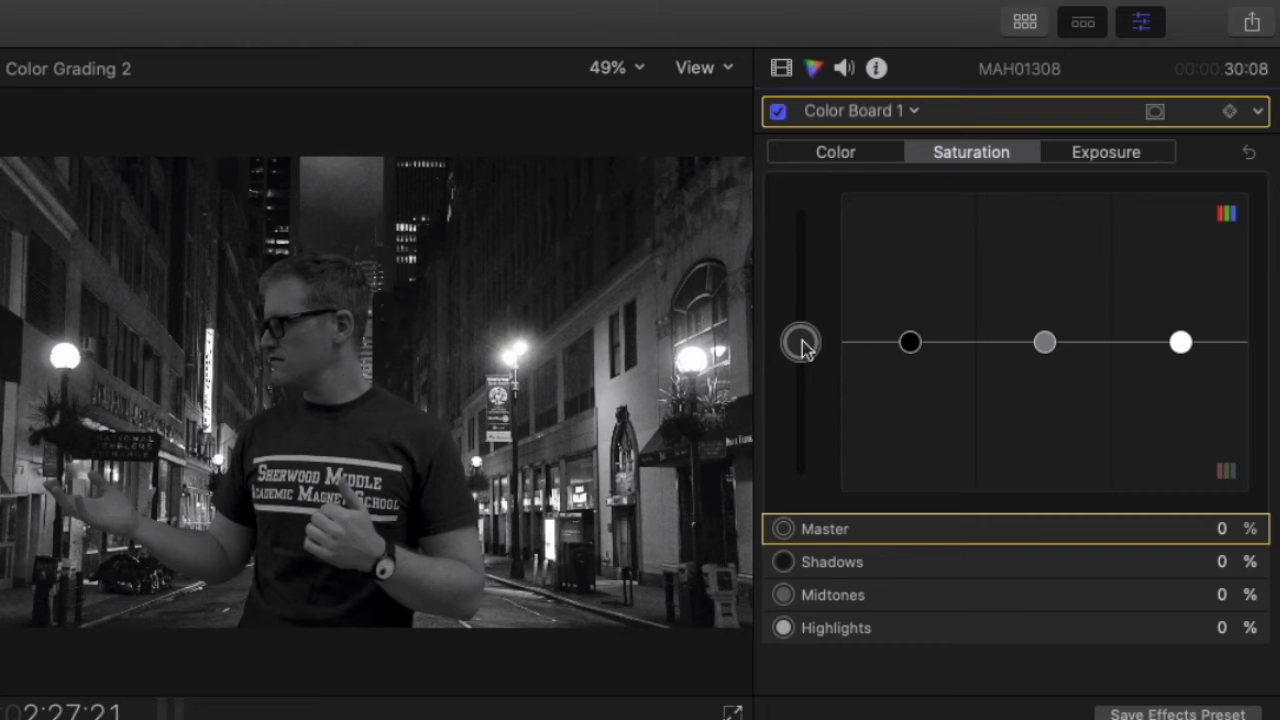
drag(803, 345, 817, 563)
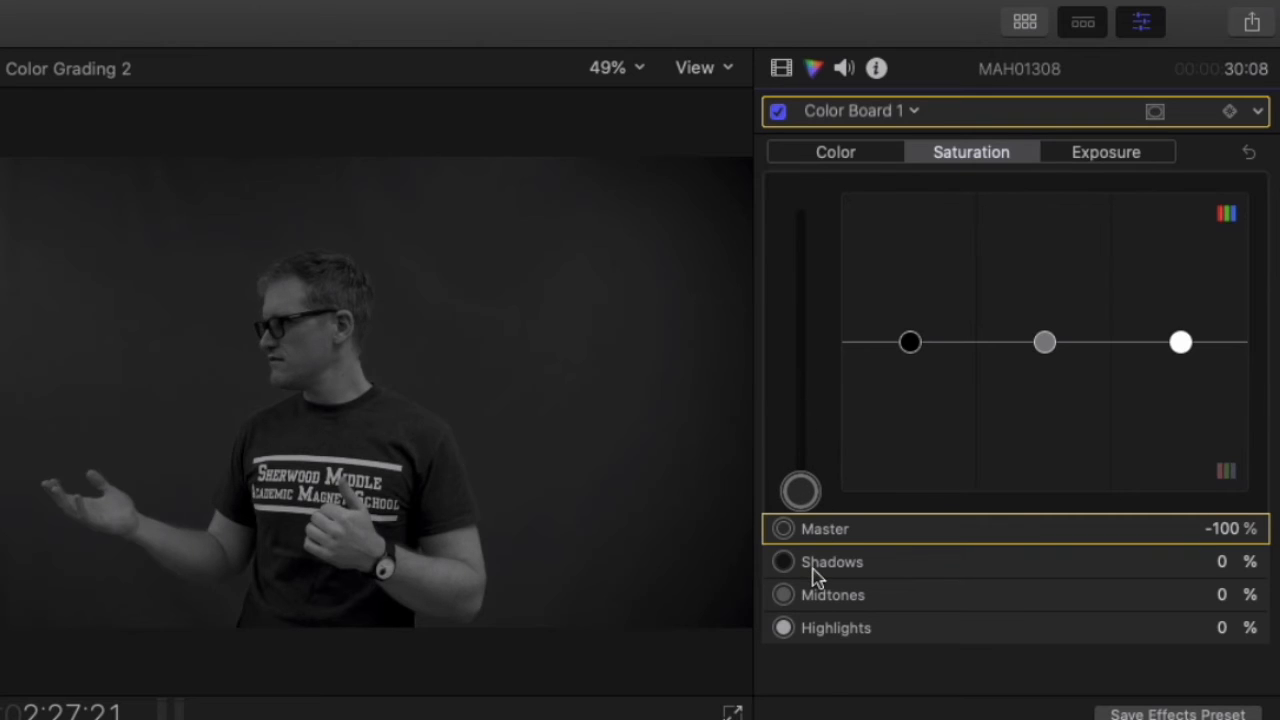
drag(810, 512, 808, 450)
key(Delete)
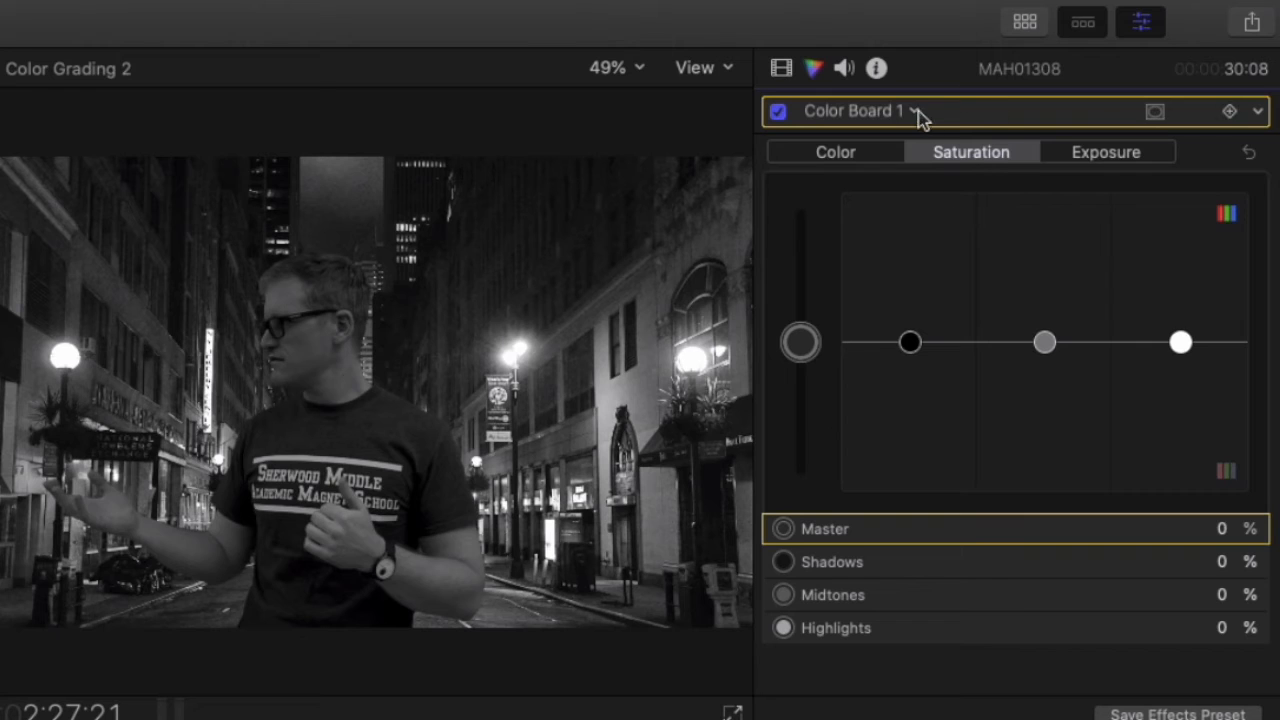
Pull down the Color Wheels 1 Master saturation to desaturate the presenter.
click(913, 112)
click(893, 187)
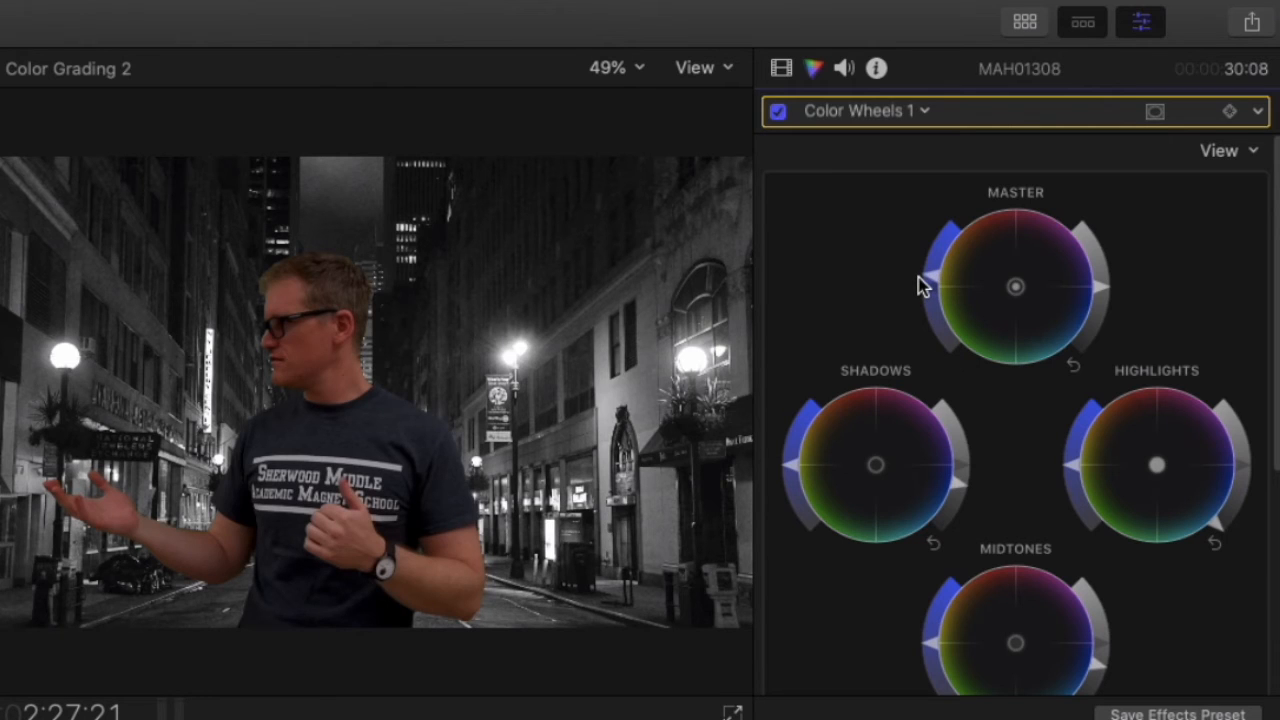
drag(923, 285, 969, 380)
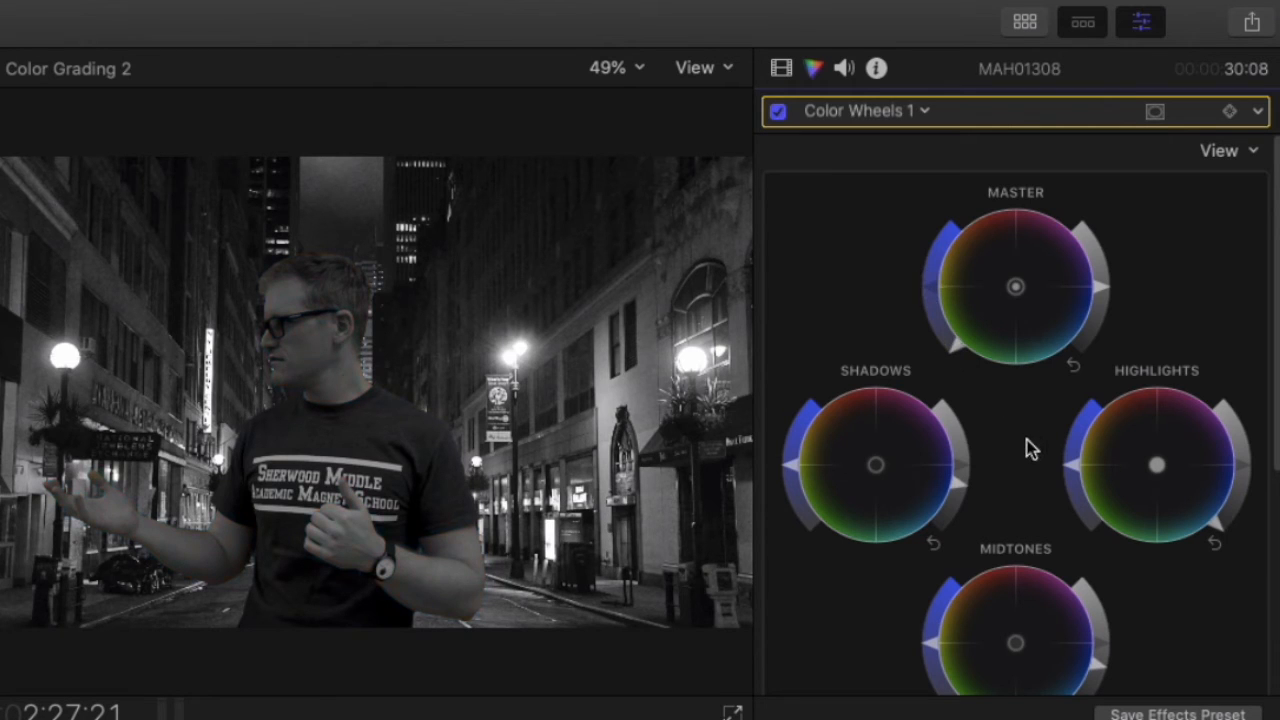